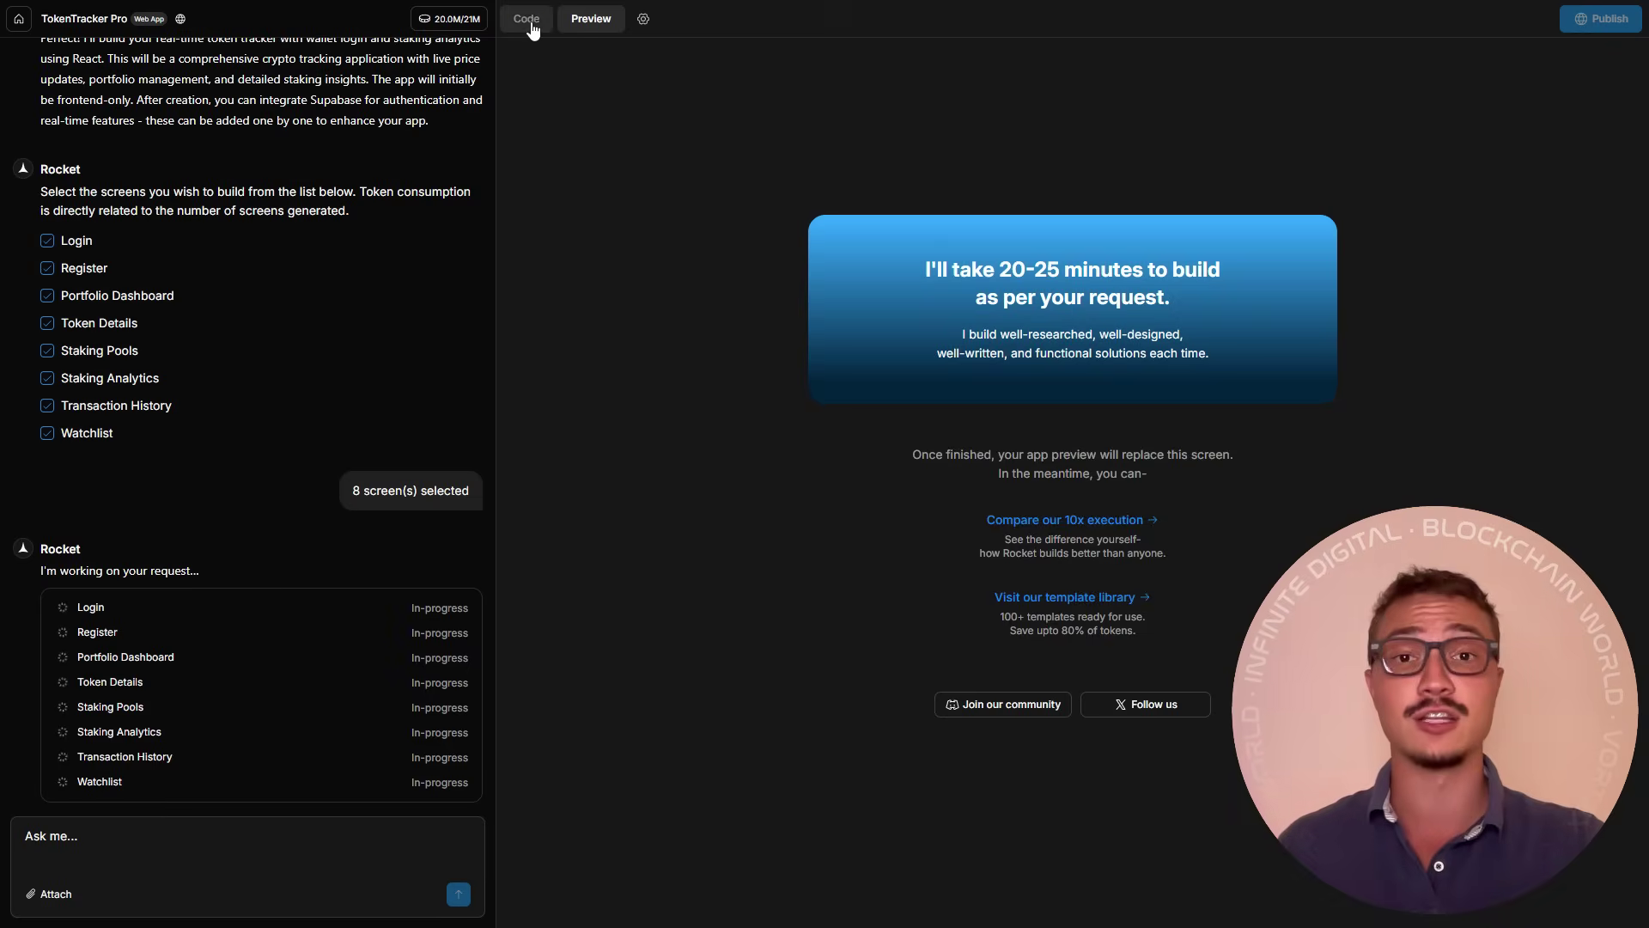
# Sign in to TokenTracker Pro, view Ethereum token details, then the Transaction History page
pyautogui.click(1081, 457)
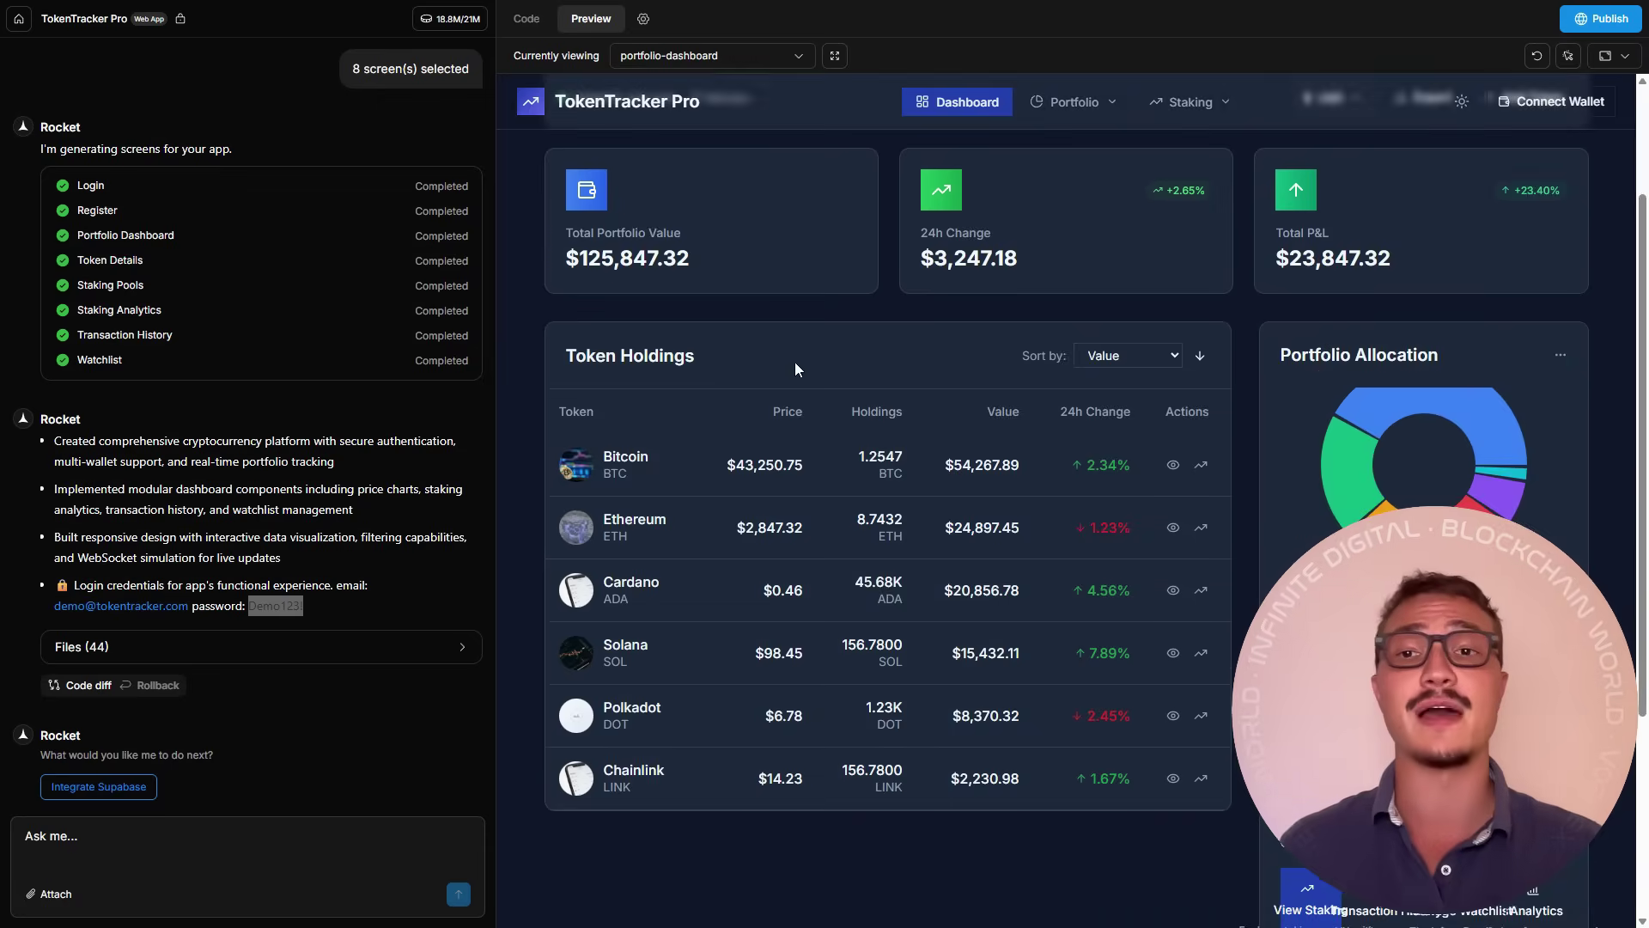
pyautogui.scroll(-5, 795, 363)
pyautogui.scroll(4, 746, 371)
pyautogui.click(935, 560)
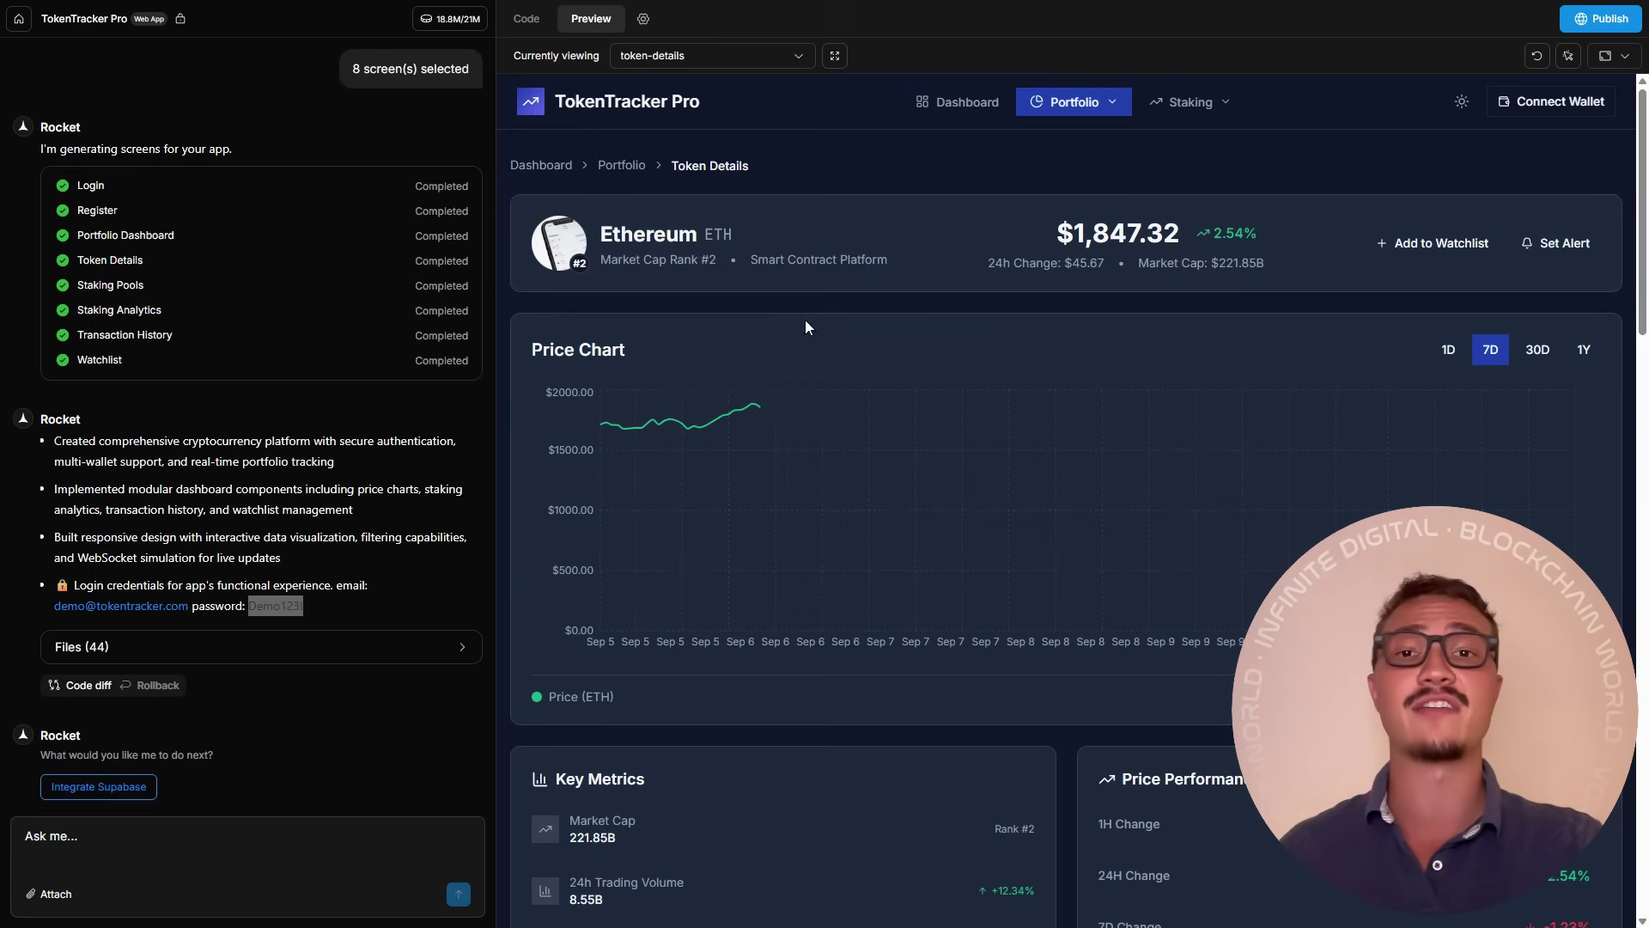
pyautogui.scroll(-5, 925, 397)
pyautogui.scroll(-5, 975, 561)
pyautogui.scroll(-4, 976, 560)
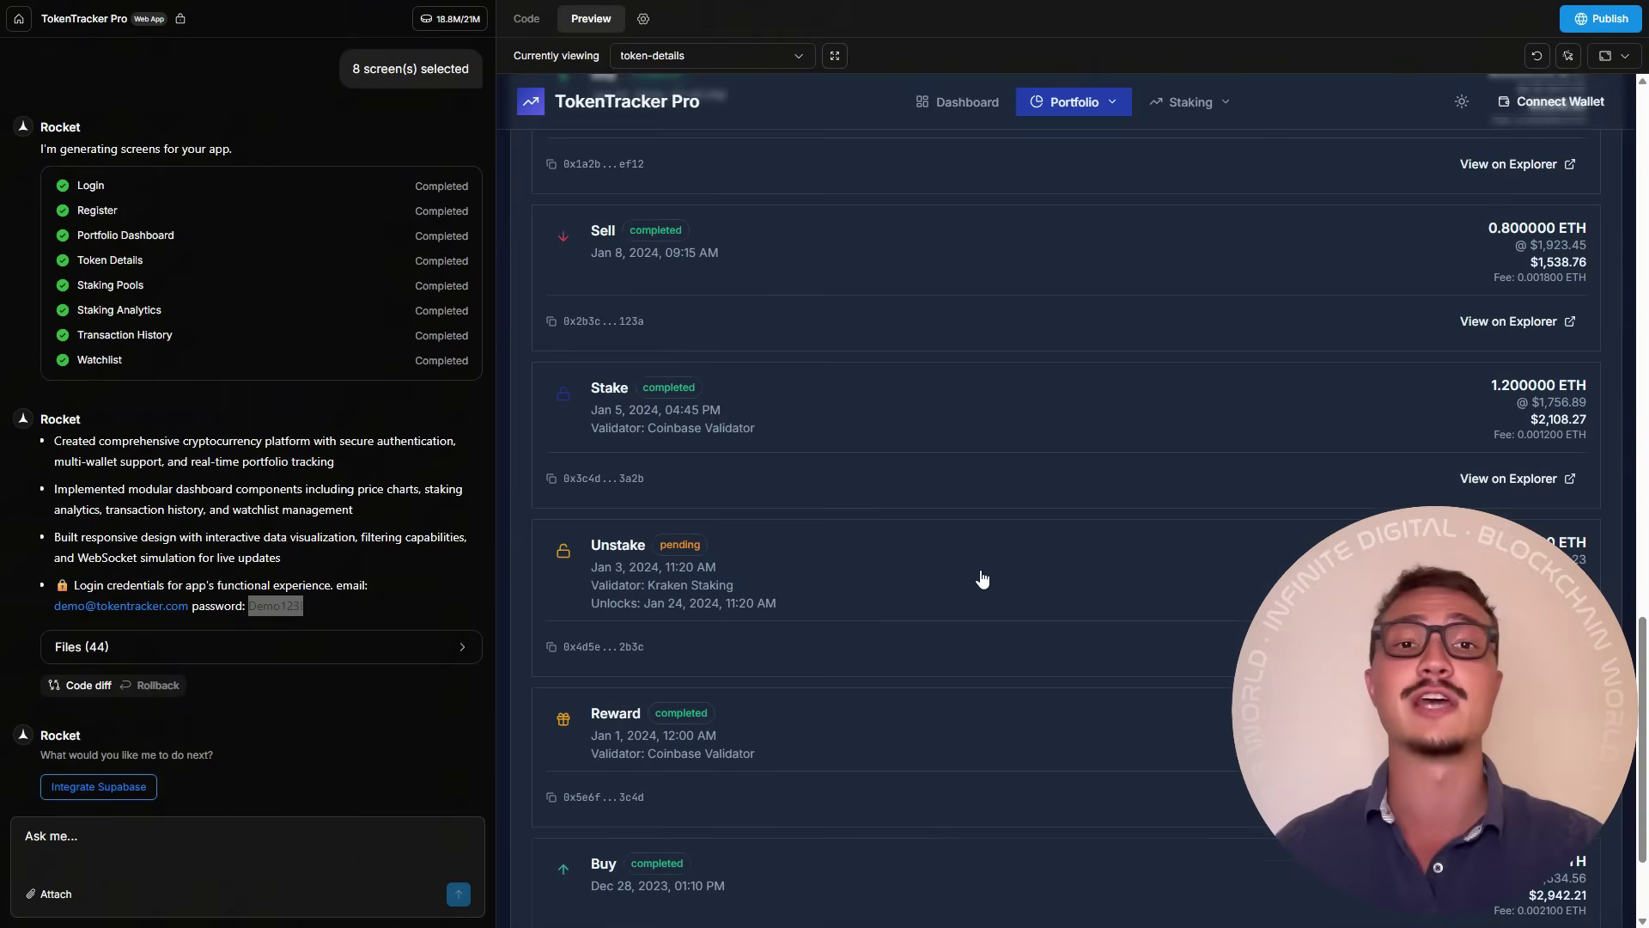
pyautogui.scroll(3, 974, 561)
pyautogui.scroll(5, 975, 560)
pyautogui.click(1073, 101)
pyautogui.click(1102, 168)
pyautogui.scroll(-3, 773, 451)
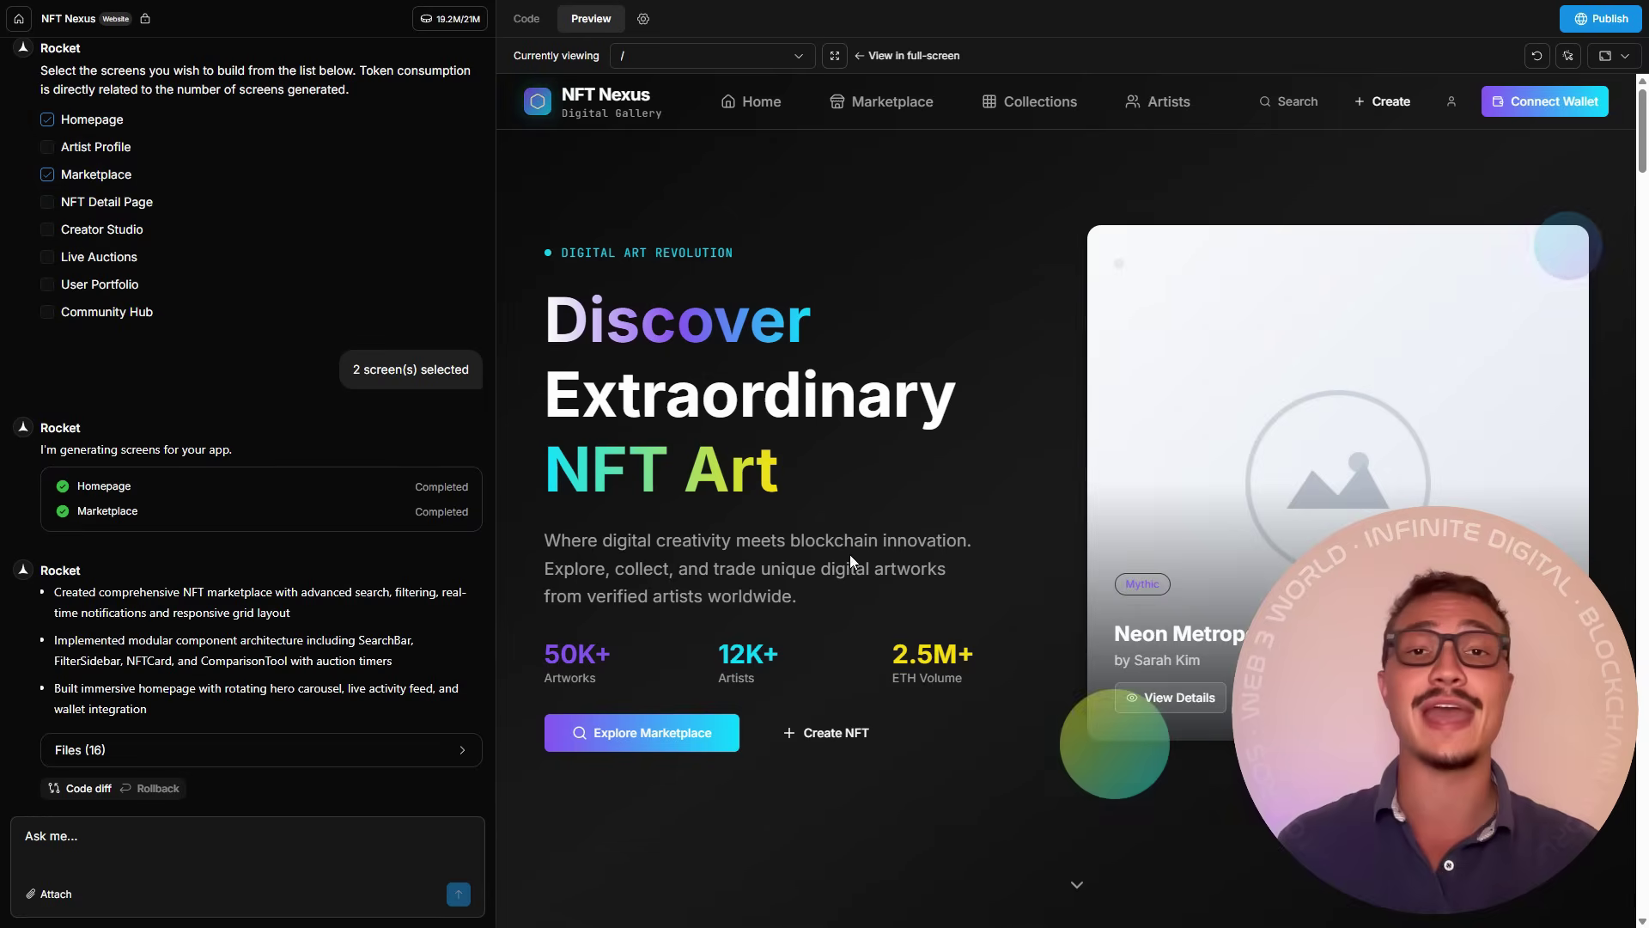
pyautogui.scroll(-5, 774, 425)
pyautogui.scroll(-5, 770, 424)
pyautogui.scroll(-2, 748, 400)
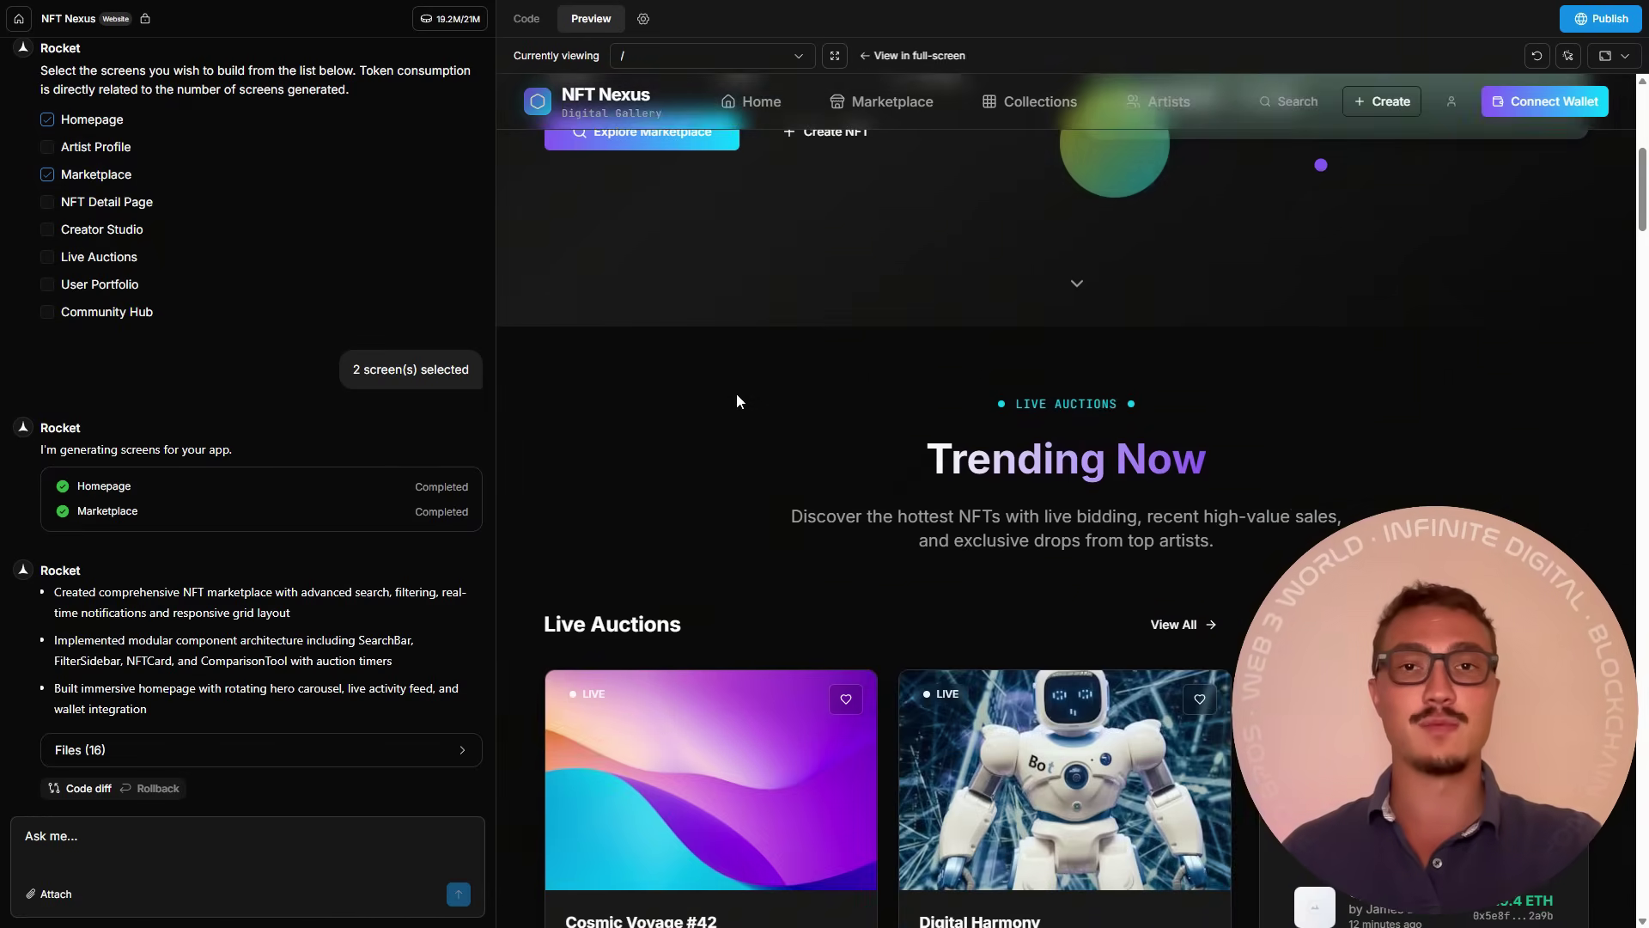
pyautogui.scroll(-4, 668, 327)
pyautogui.scroll(-3, 669, 328)
pyautogui.scroll(-3, 684, 387)
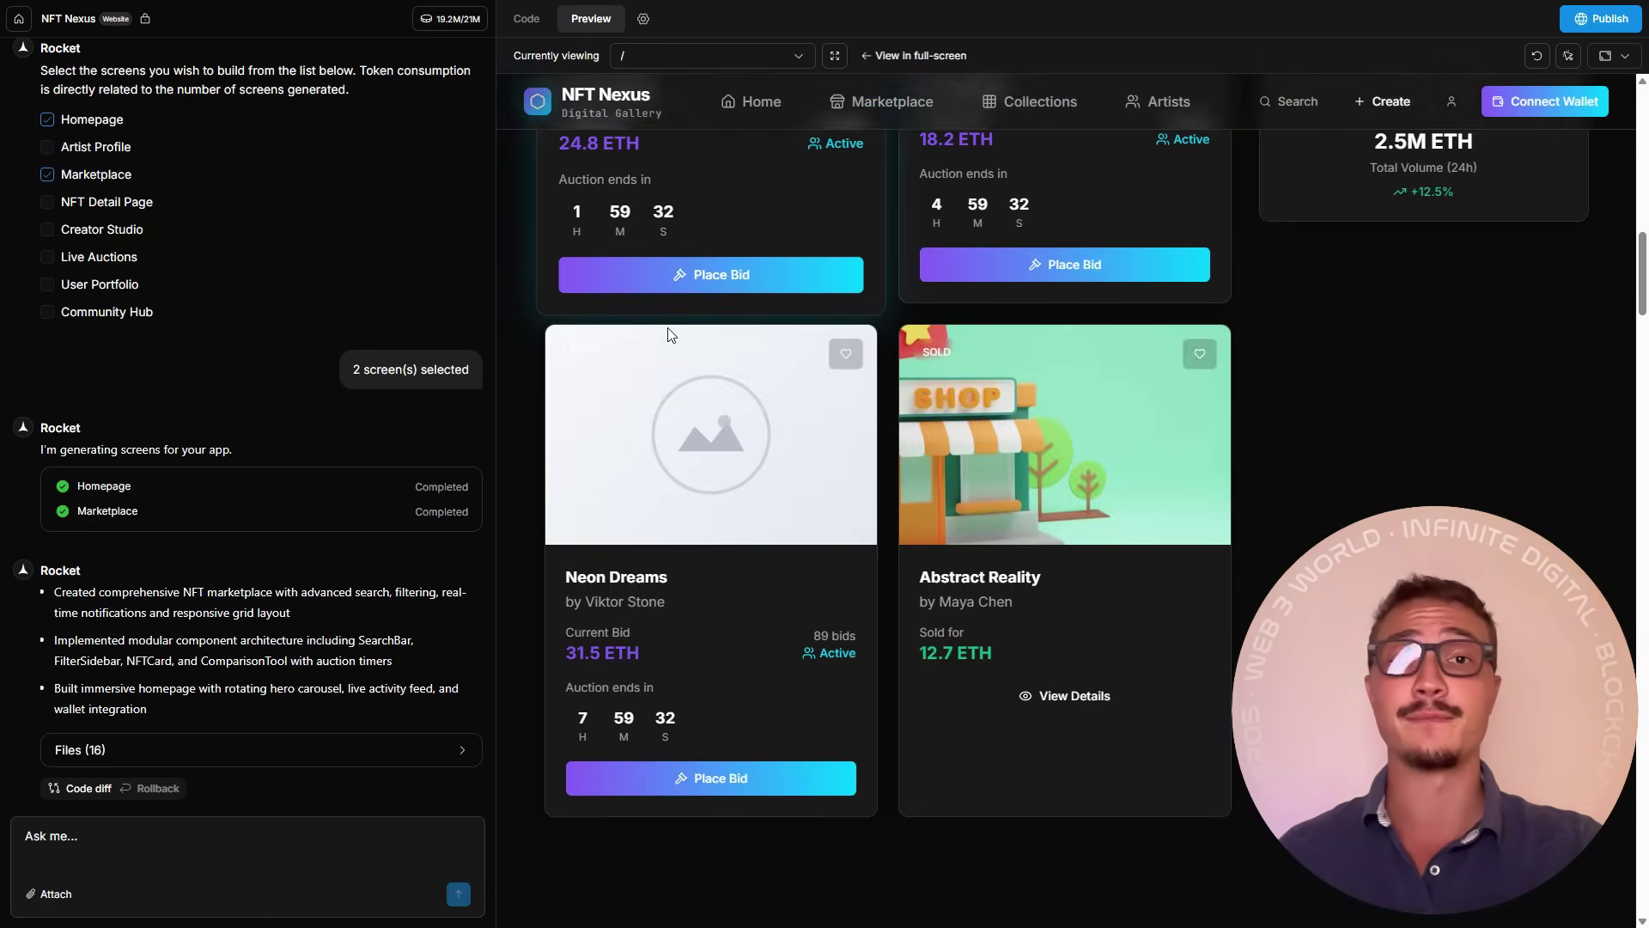
pyautogui.scroll(-3, 707, 576)
pyautogui.scroll(-4, 707, 575)
pyautogui.scroll(-2, 696, 541)
pyautogui.scroll(-4, 682, 481)
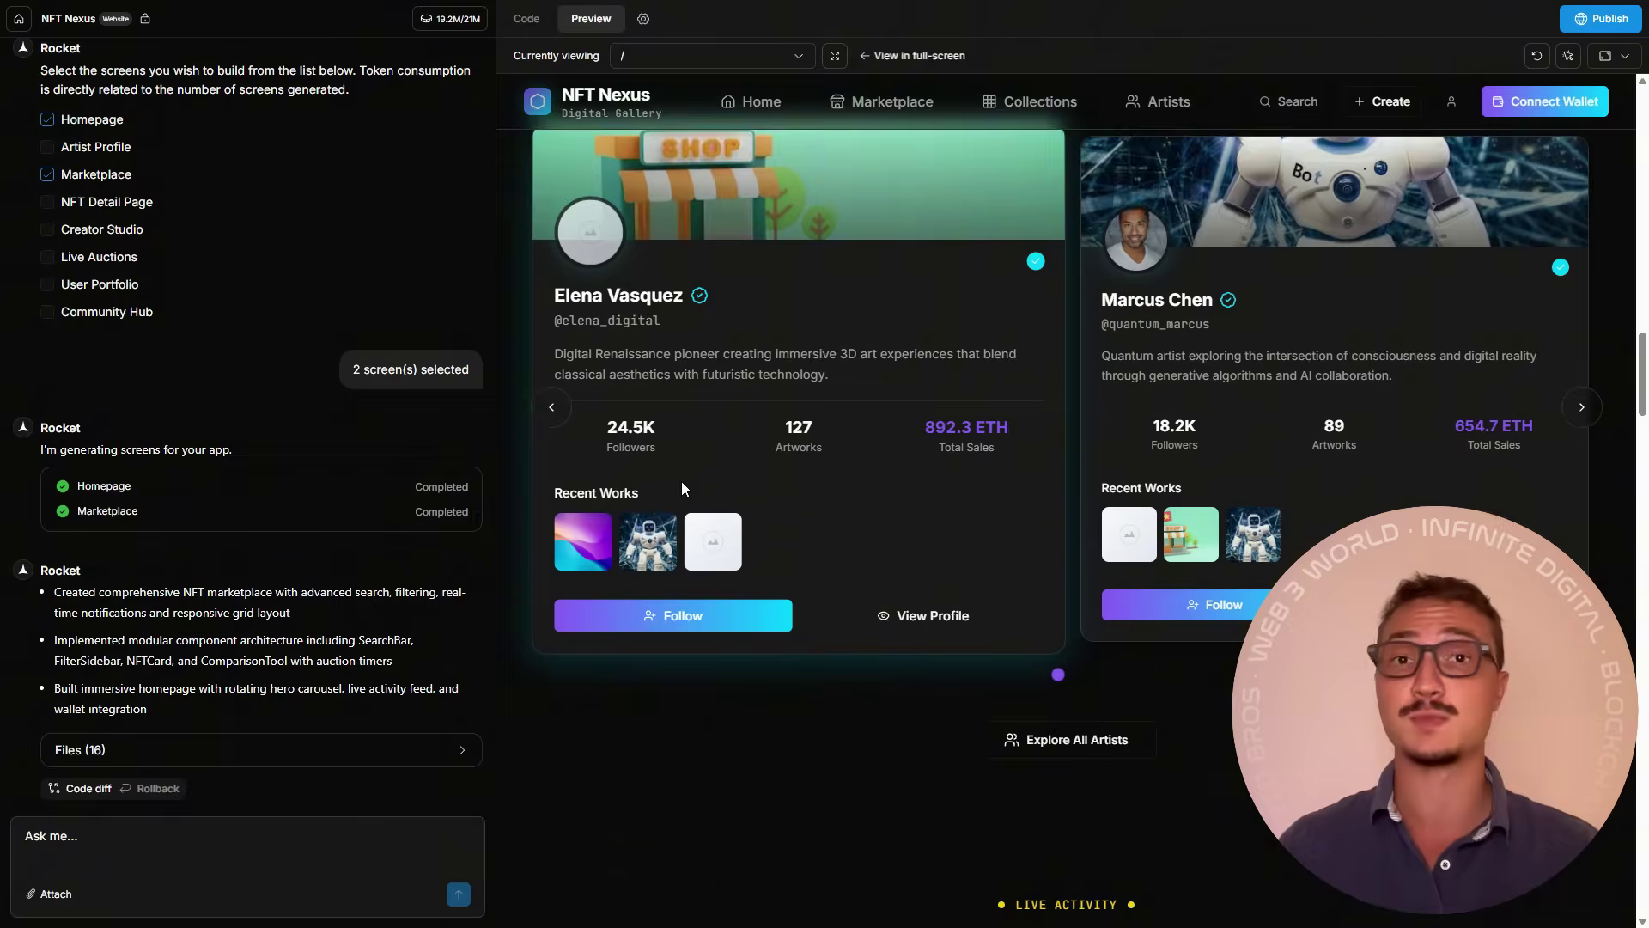
pyautogui.scroll(-3, 682, 481)
pyautogui.scroll(-4, 682, 481)
pyautogui.scroll(-3, 681, 481)
pyautogui.scroll(-3, 679, 482)
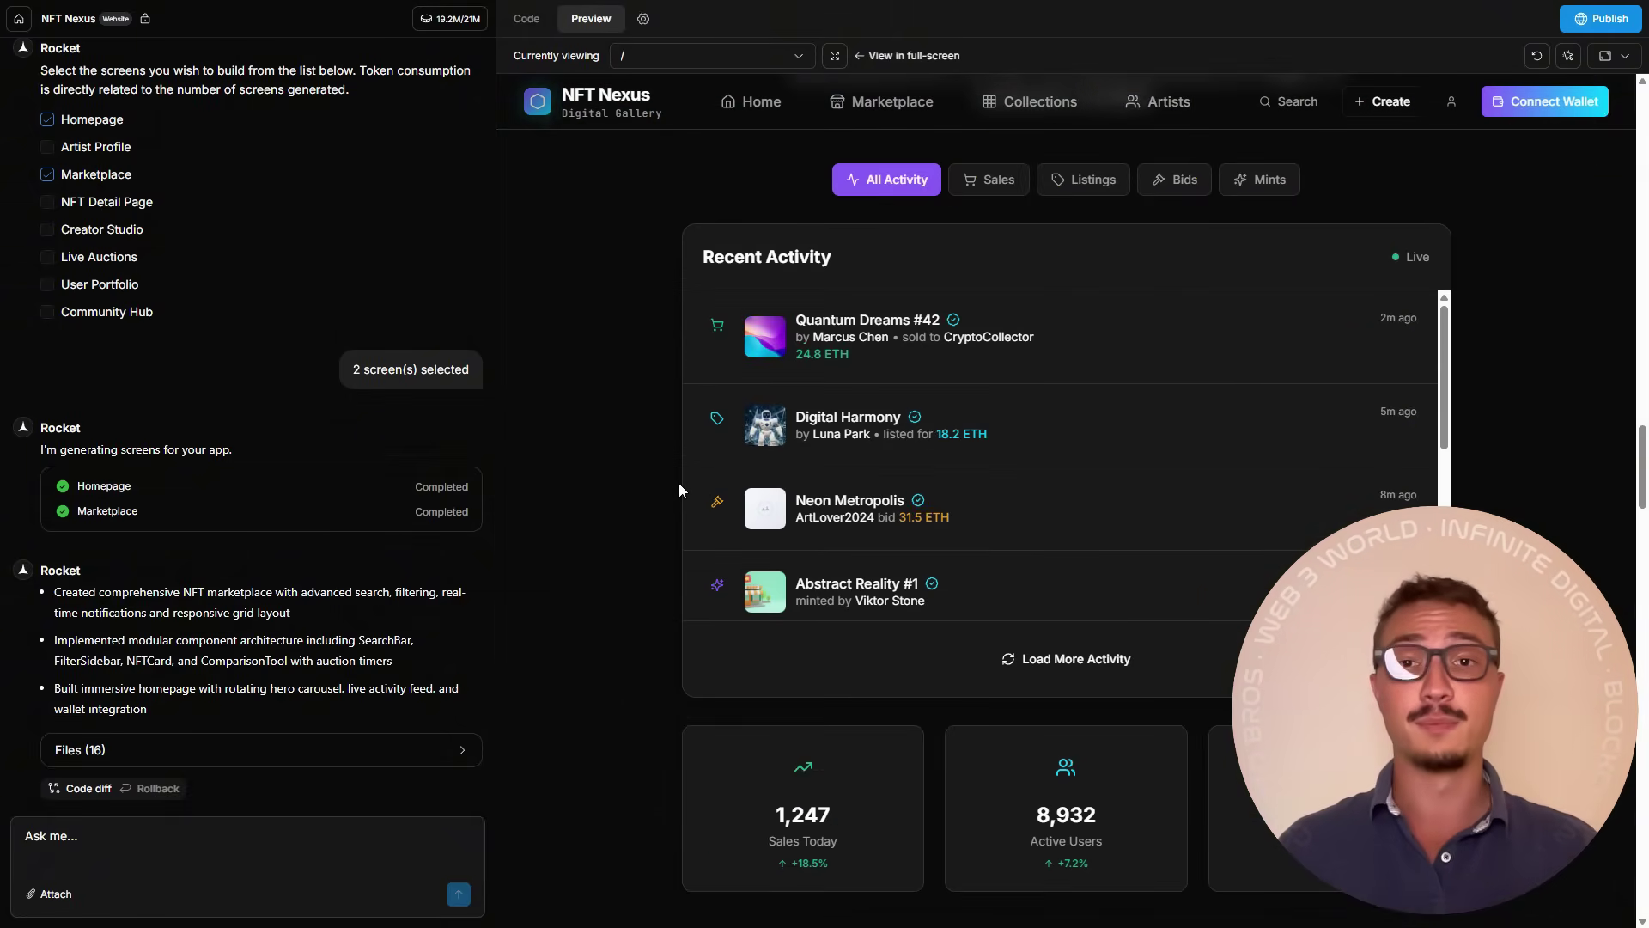
pyautogui.scroll(-3, 678, 483)
pyautogui.scroll(-4, 679, 483)
pyautogui.scroll(-4, 679, 483)
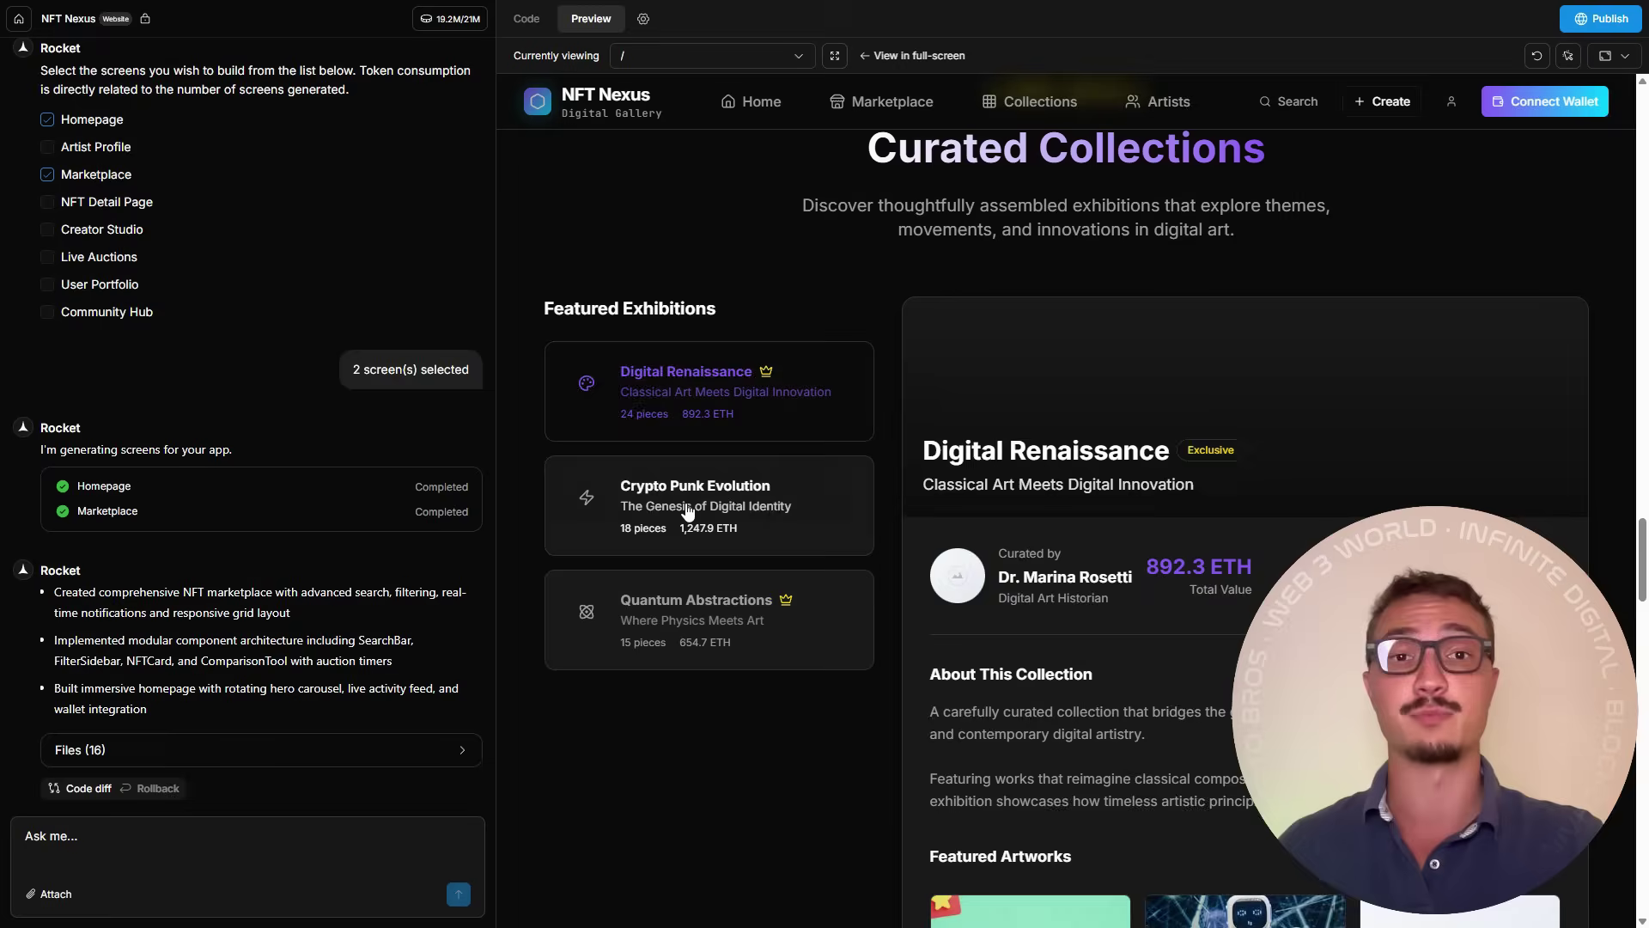
# Show the Crypto Punk Evolution and Quantum Abstractions exhibitions, then the NFT Marketplace page
pyautogui.click(696, 502)
pyautogui.click(715, 620)
pyautogui.scroll(-4, 647, 663)
pyautogui.scroll(-4, 667, 619)
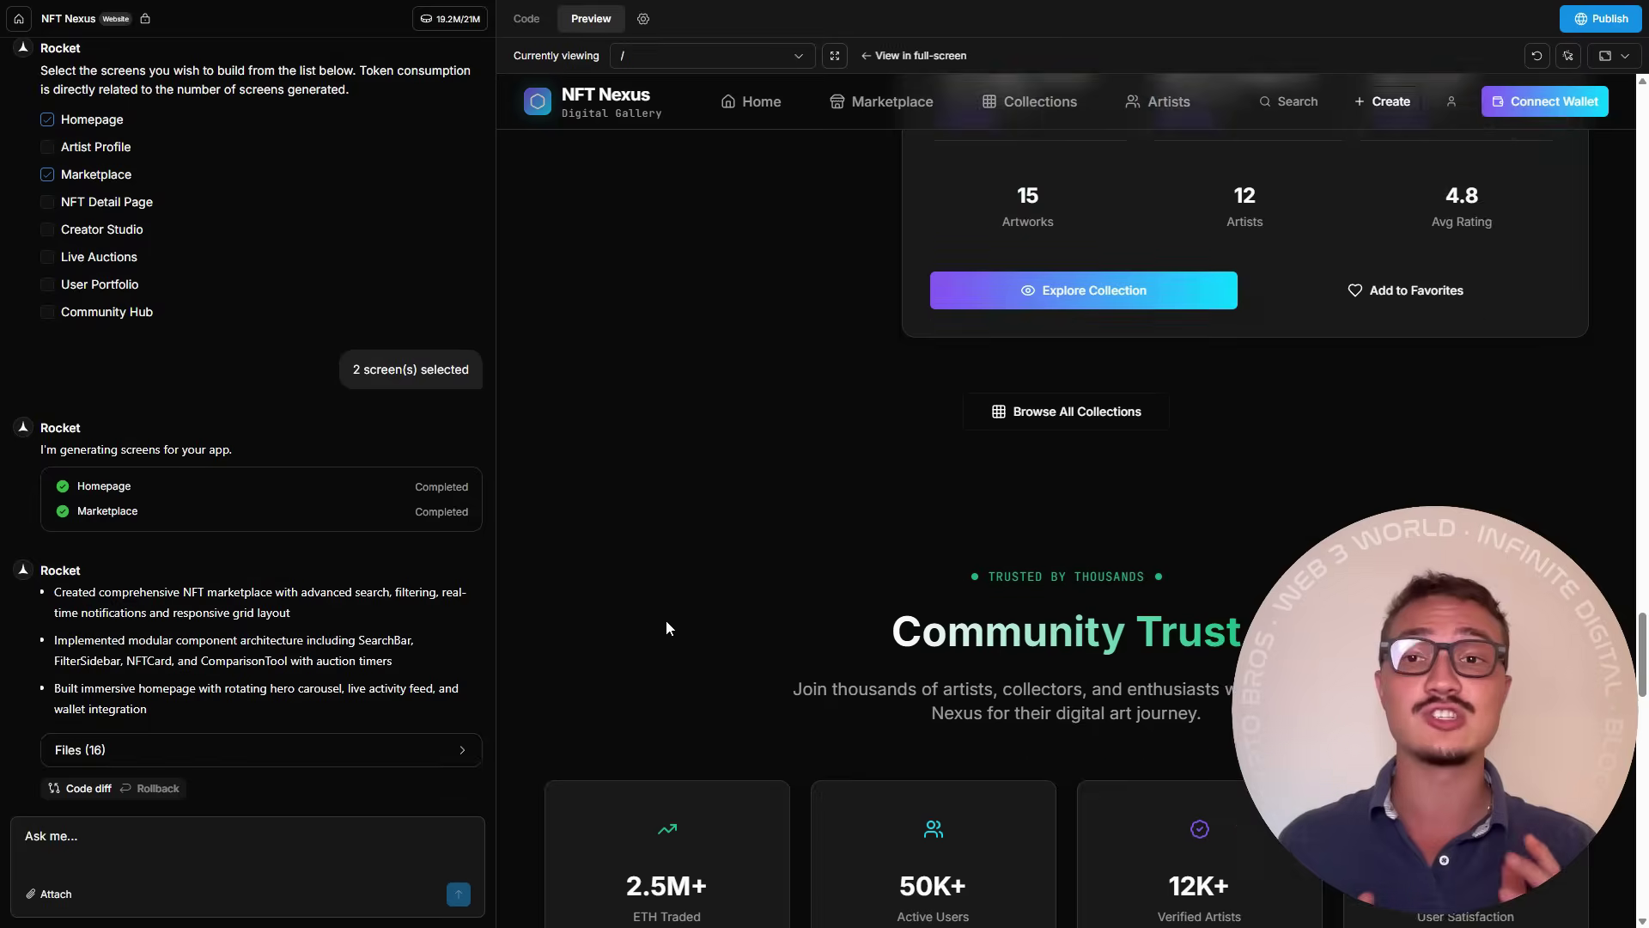
pyautogui.scroll(-3, 666, 620)
pyautogui.scroll(-4, 666, 620)
pyautogui.scroll(-2, 569, 571)
pyautogui.scroll(-4, 602, 573)
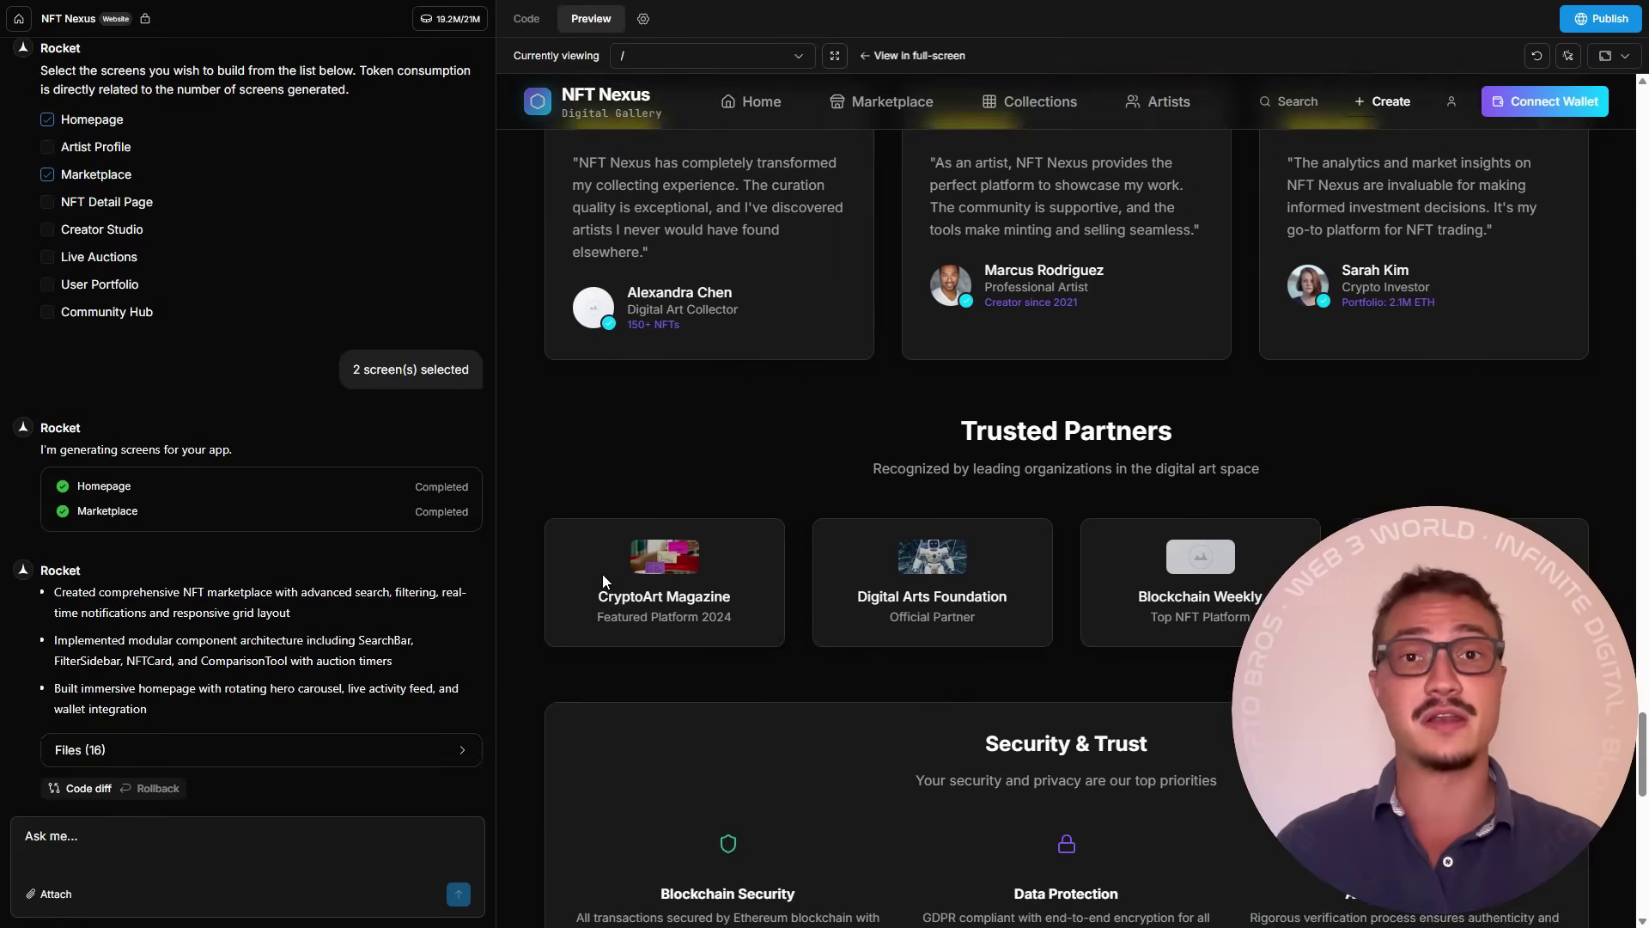
pyautogui.scroll(-3, 602, 574)
pyautogui.scroll(-4, 602, 582)
pyautogui.scroll(-4, 602, 581)
pyautogui.scroll(-3, 602, 581)
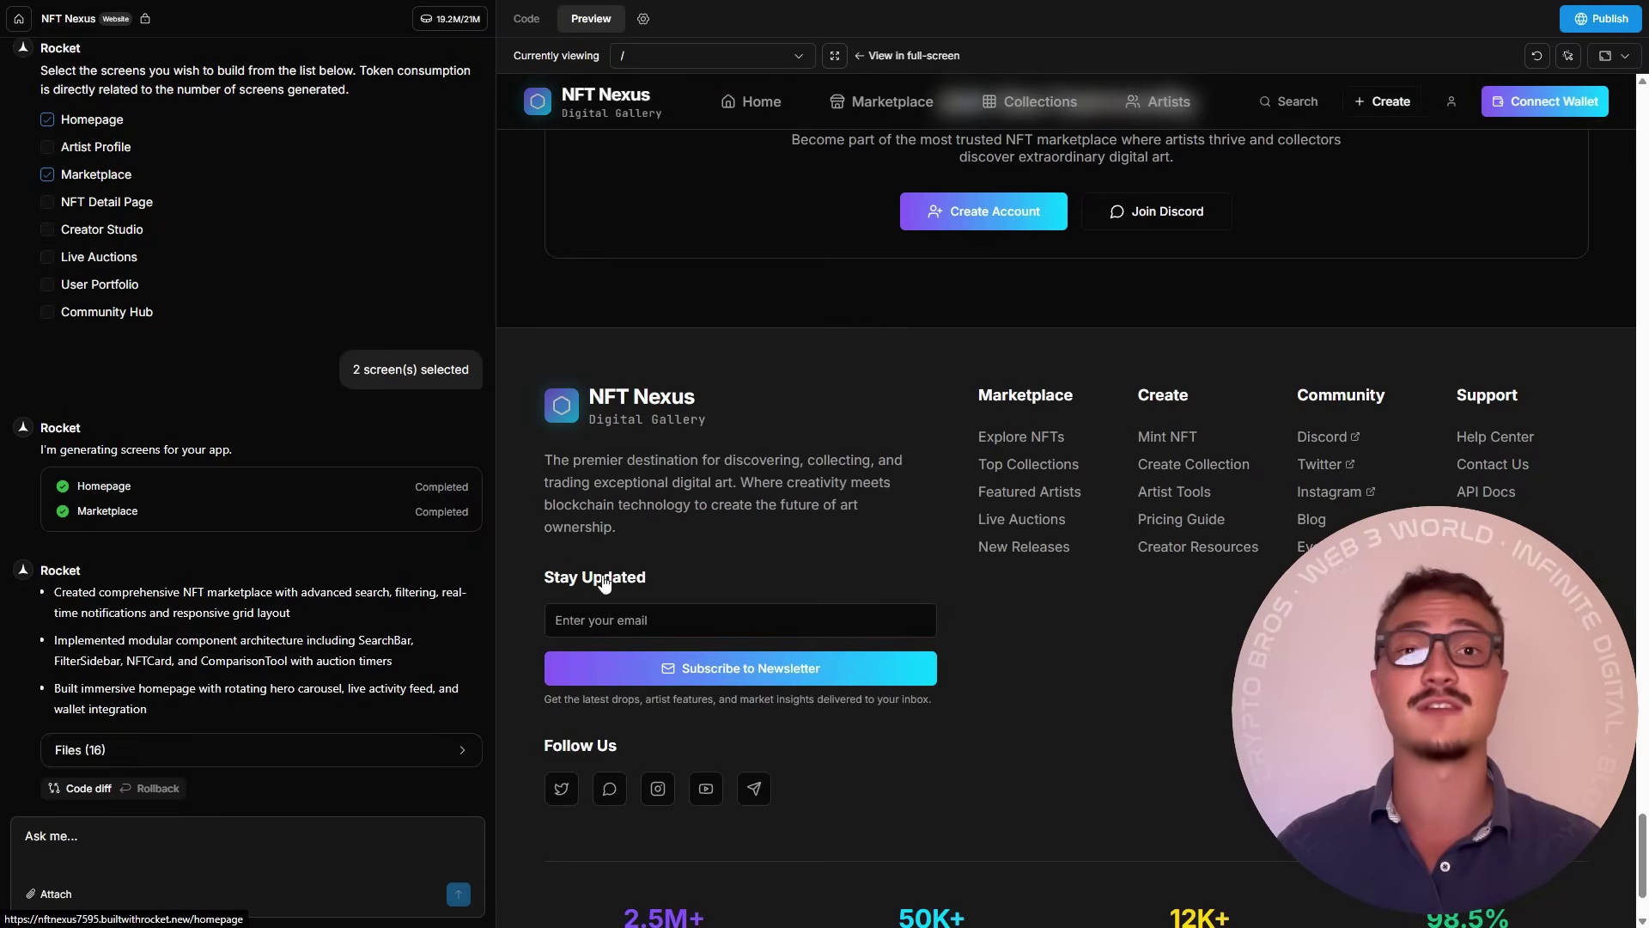
pyautogui.click(892, 101)
pyautogui.scroll(-3, 553, 360)
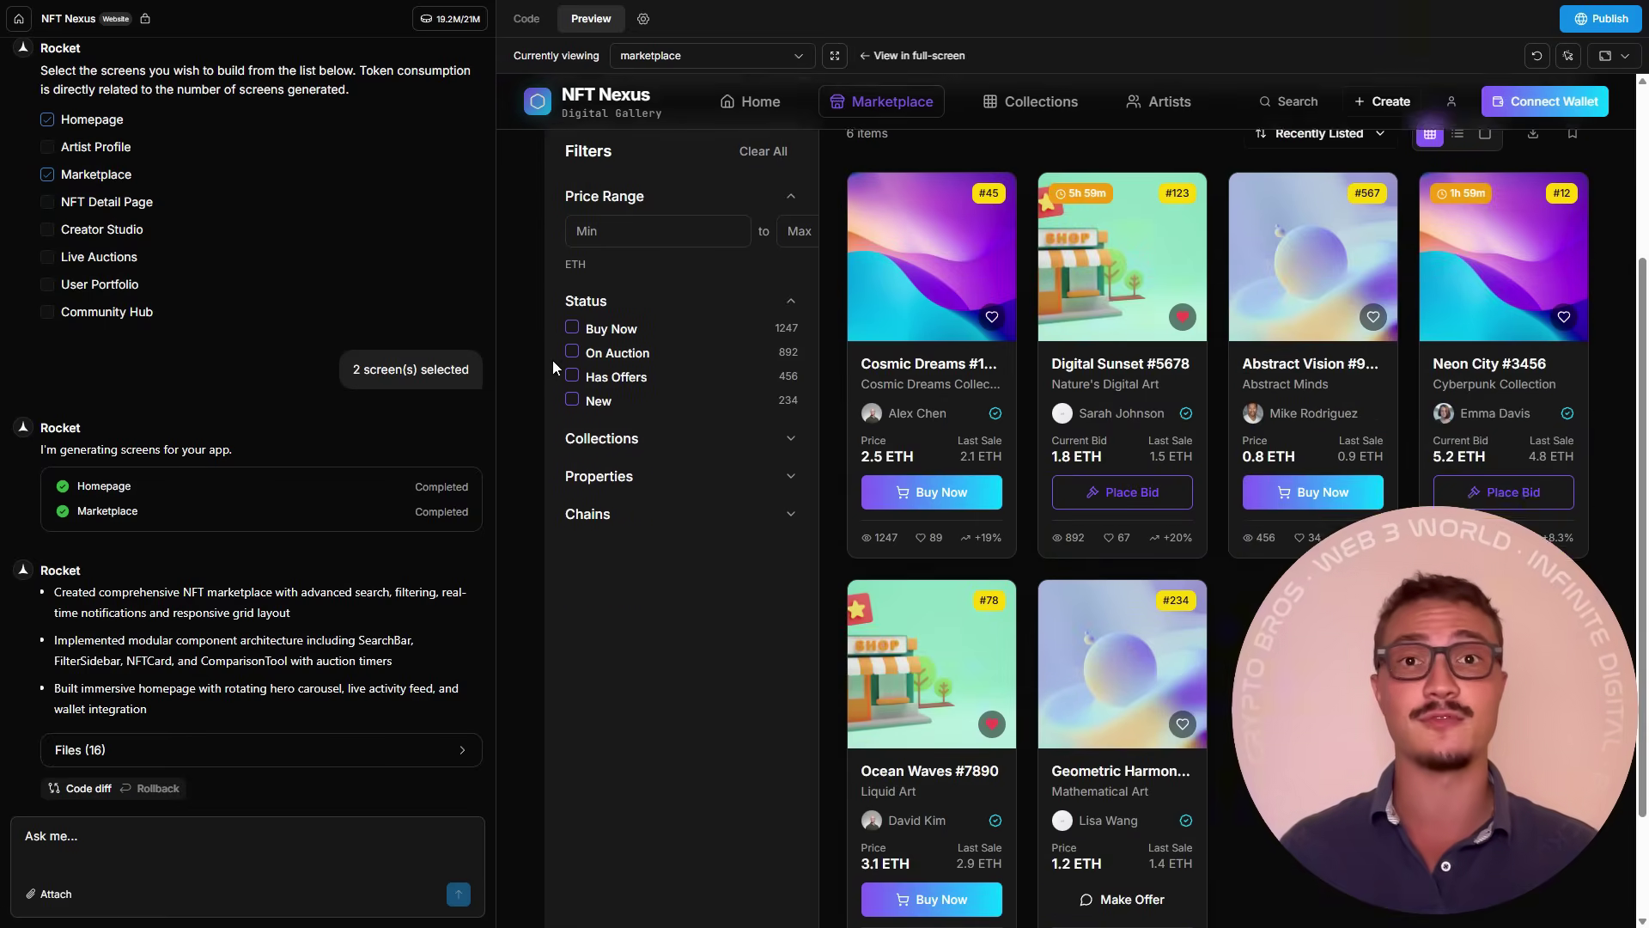
pyautogui.scroll(-3, 1023, 685)
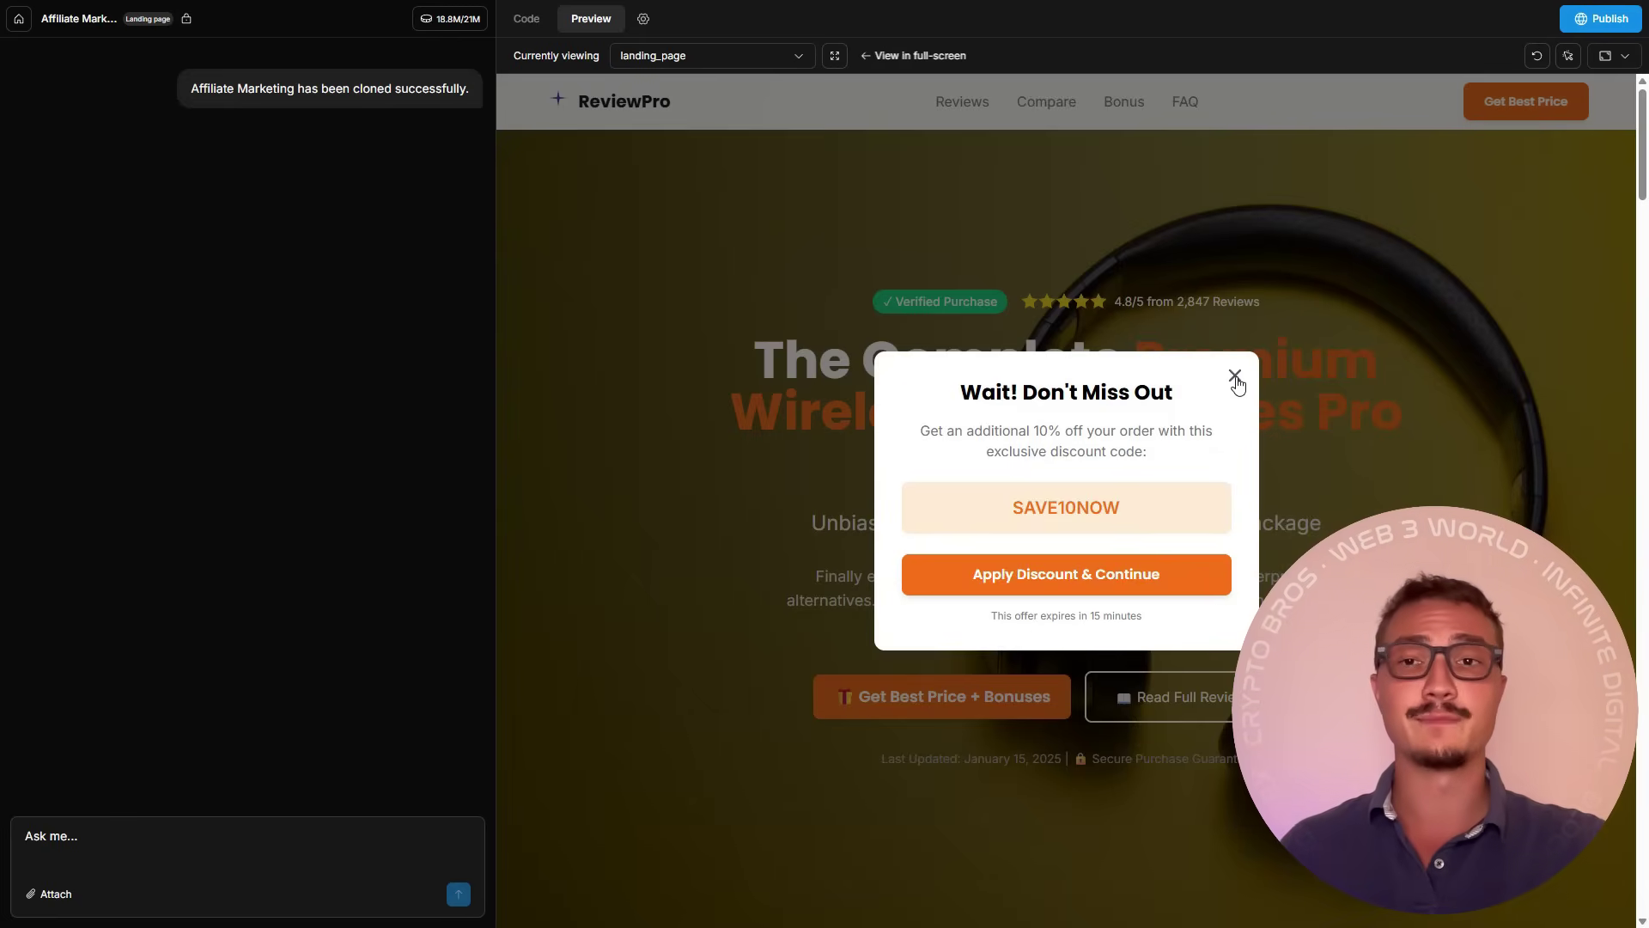
# Dismiss the discount popup, inspect the source files, and view the landing page full screen
pyautogui.click(1235, 378)
pyautogui.click(527, 18)
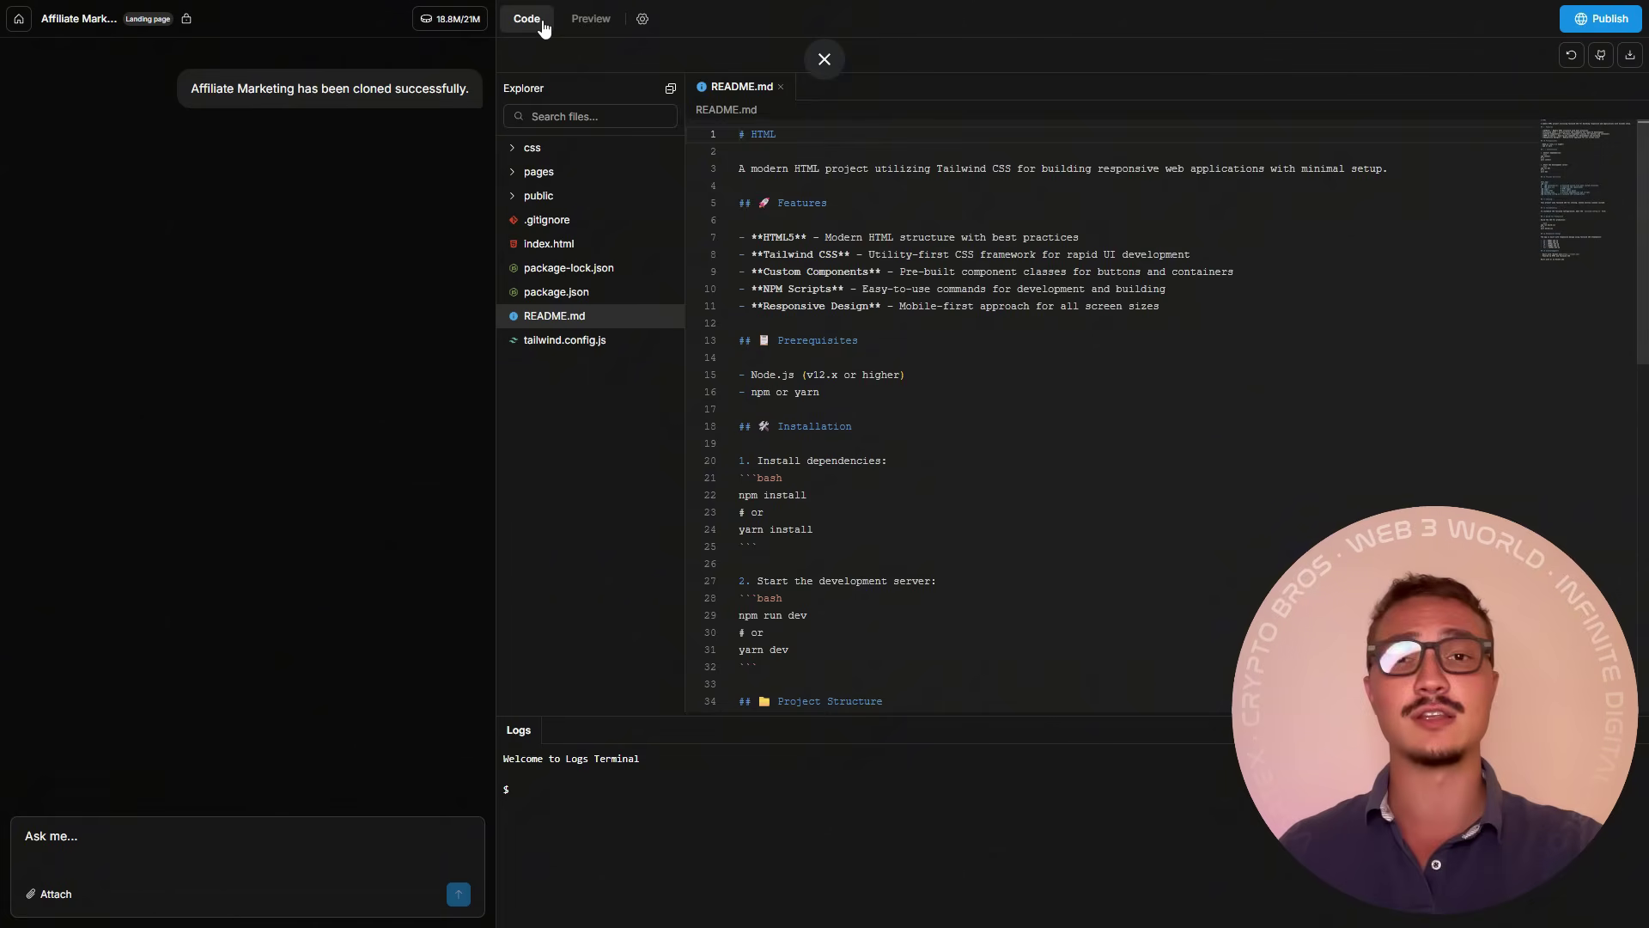
pyautogui.scroll(-5, 903, 454)
pyautogui.scroll(-5, 903, 455)
pyautogui.scroll(-5, 903, 455)
pyautogui.scroll(5, 903, 455)
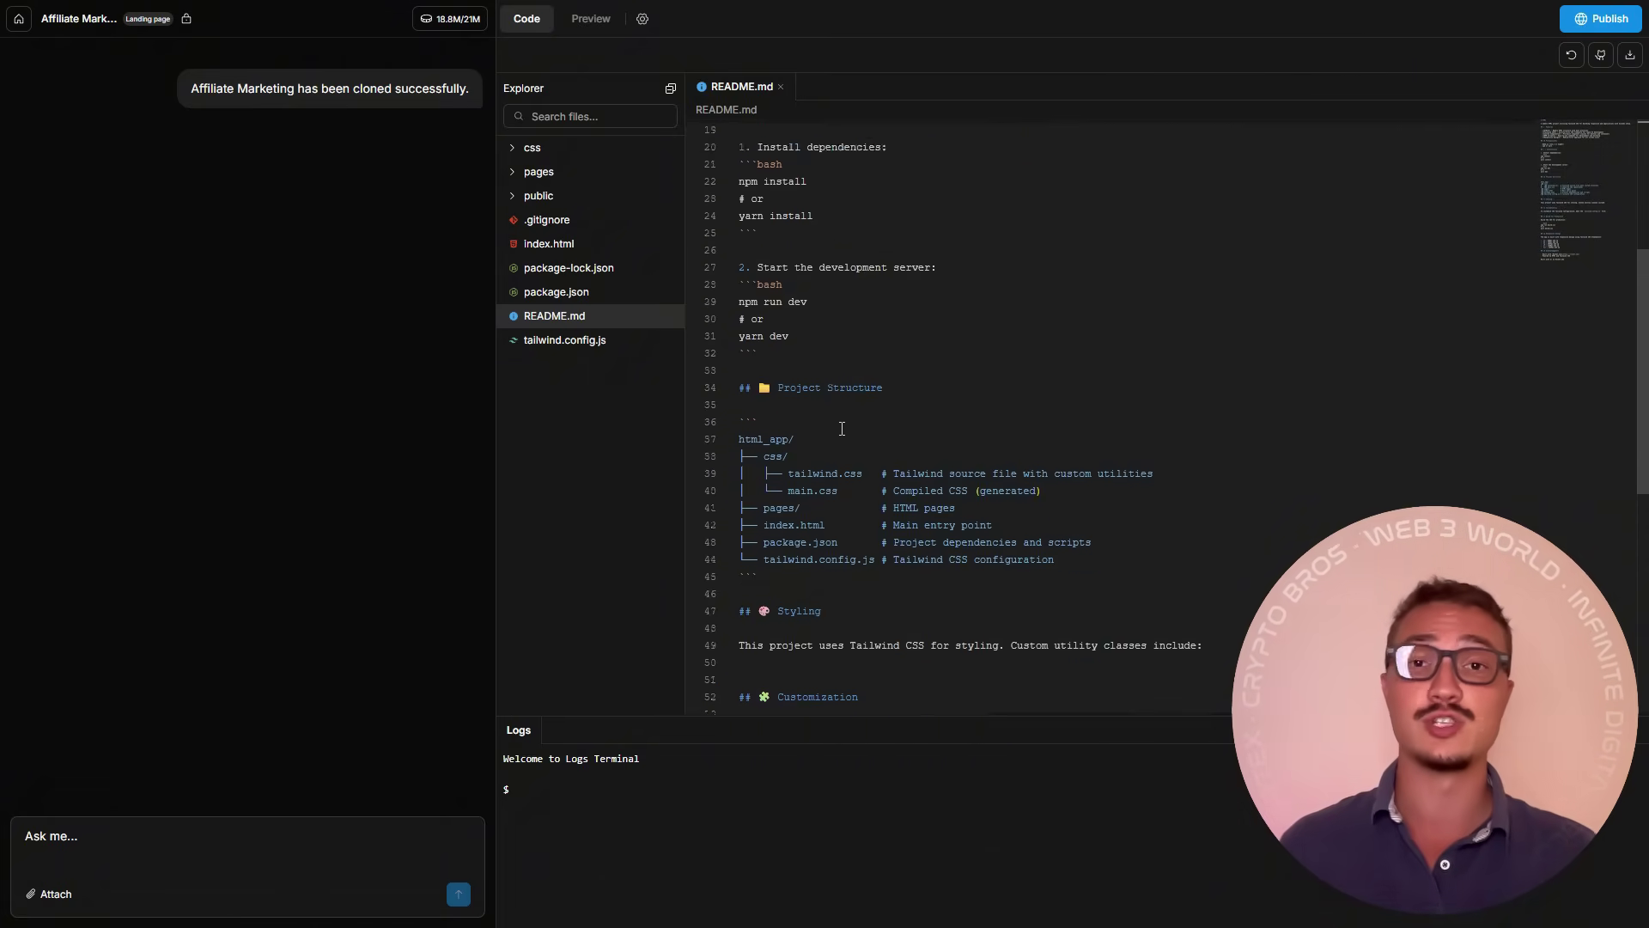
pyautogui.scroll(5, 903, 454)
pyautogui.click(579, 22)
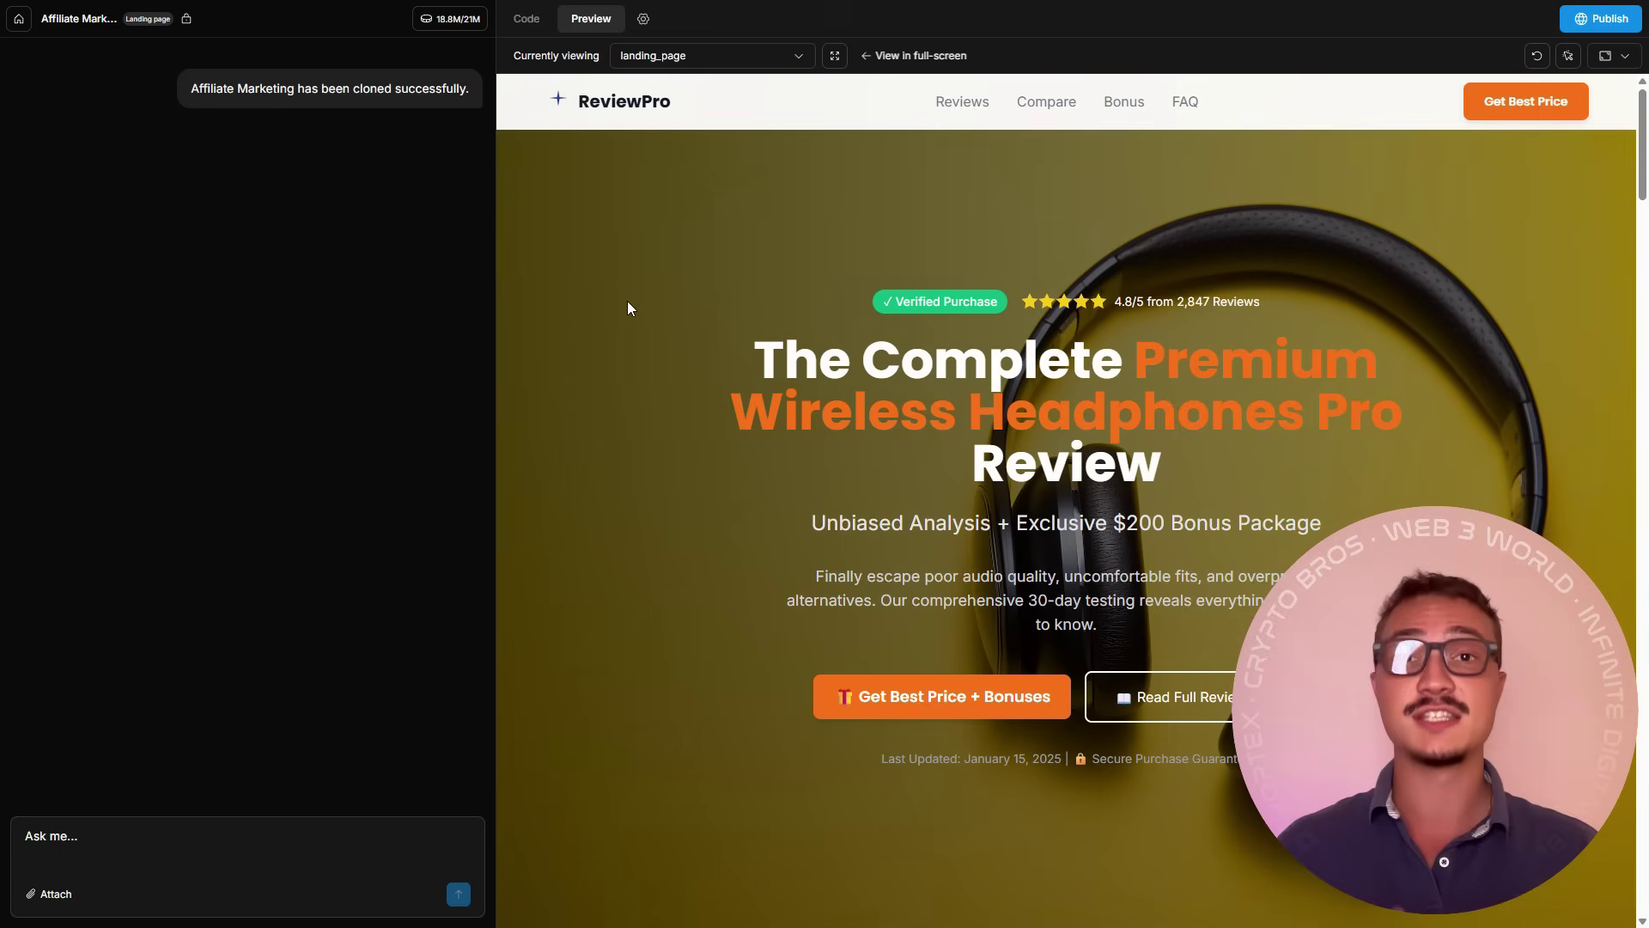
pyautogui.scroll(-3, 632, 307)
pyautogui.scroll(-3, 729, 363)
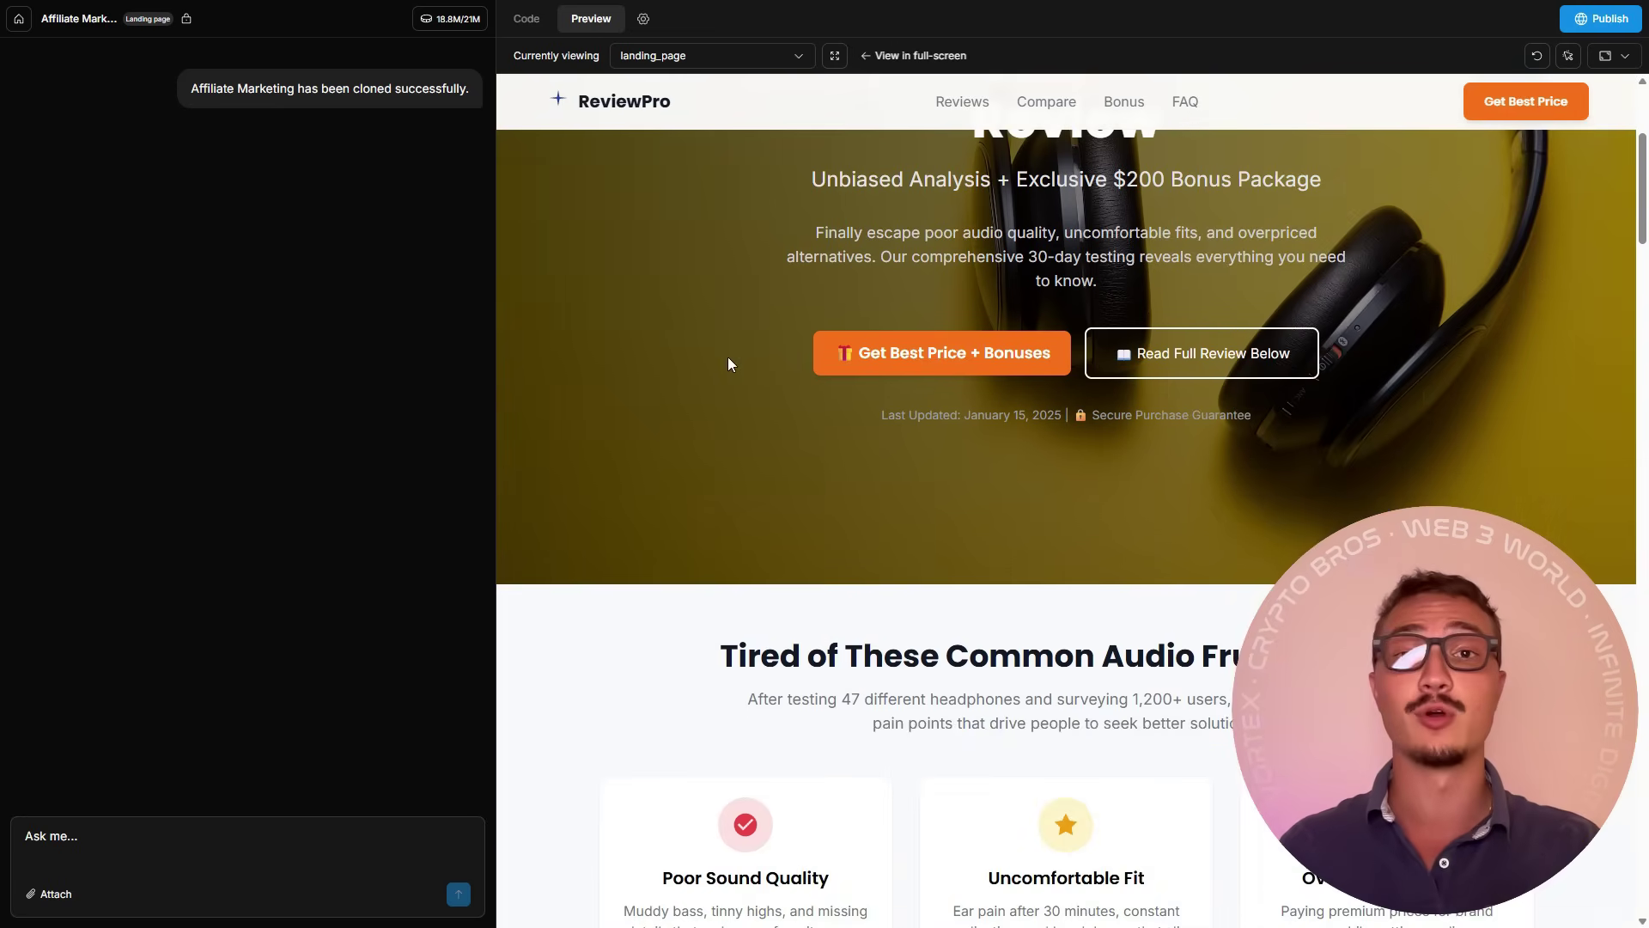
pyautogui.scroll(-3, 727, 363)
pyautogui.scroll(-3, 649, 354)
pyautogui.scroll(-2, 653, 360)
pyautogui.scroll(-2, 654, 361)
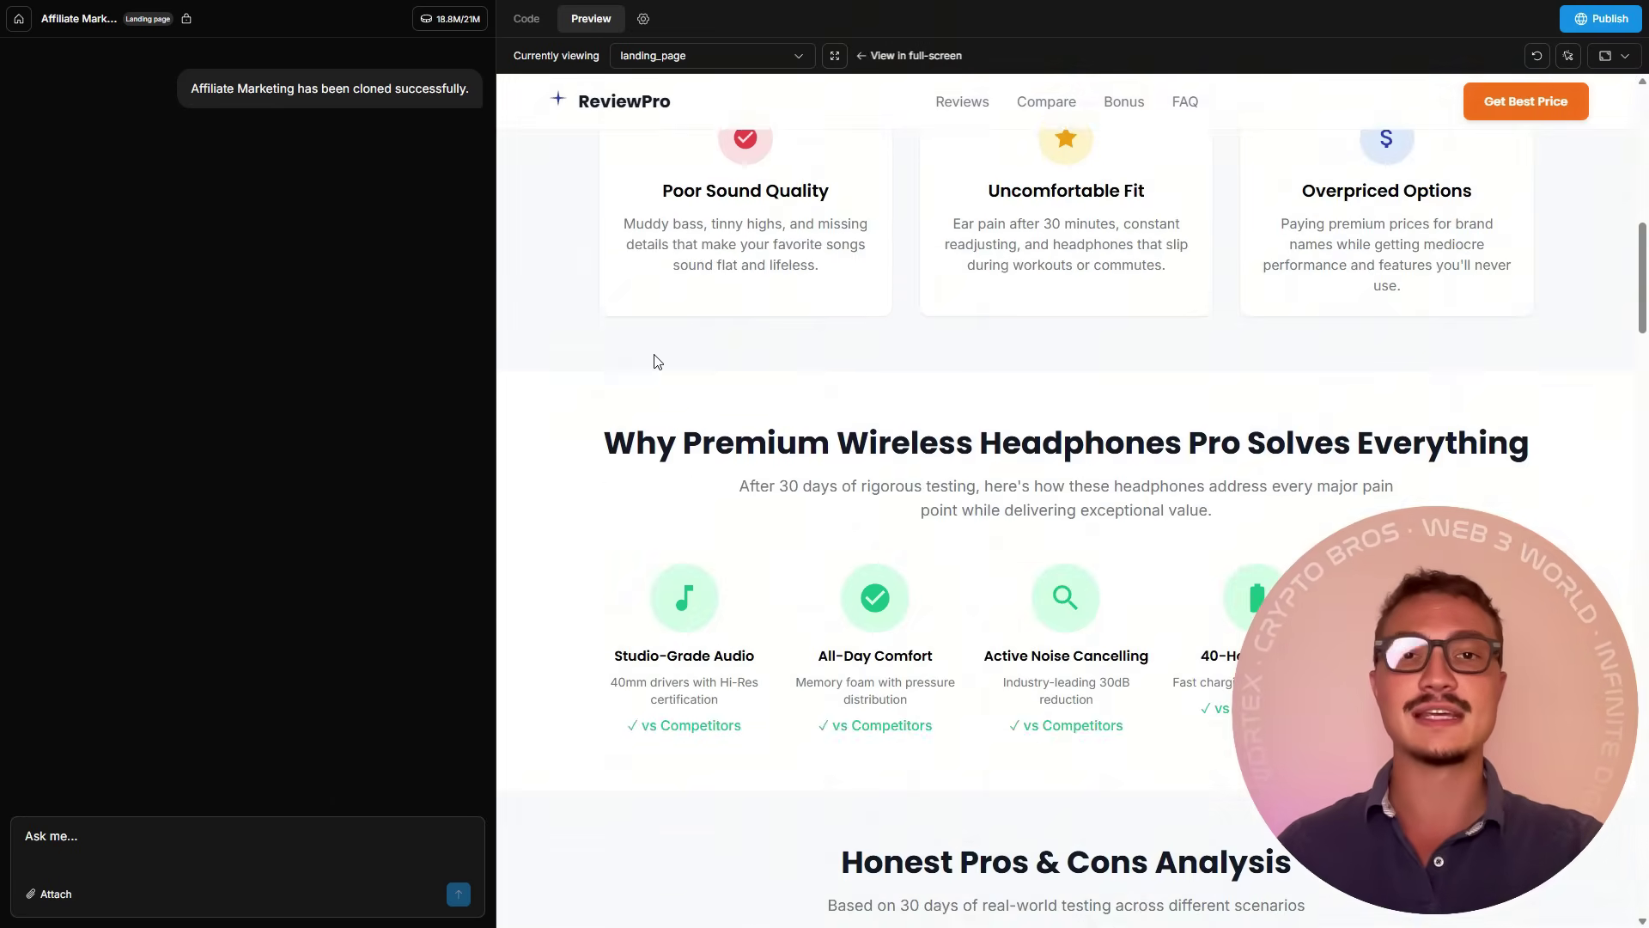
pyautogui.scroll(-3, 653, 360)
pyautogui.scroll(-3, 601, 341)
pyautogui.scroll(-2, 780, 152)
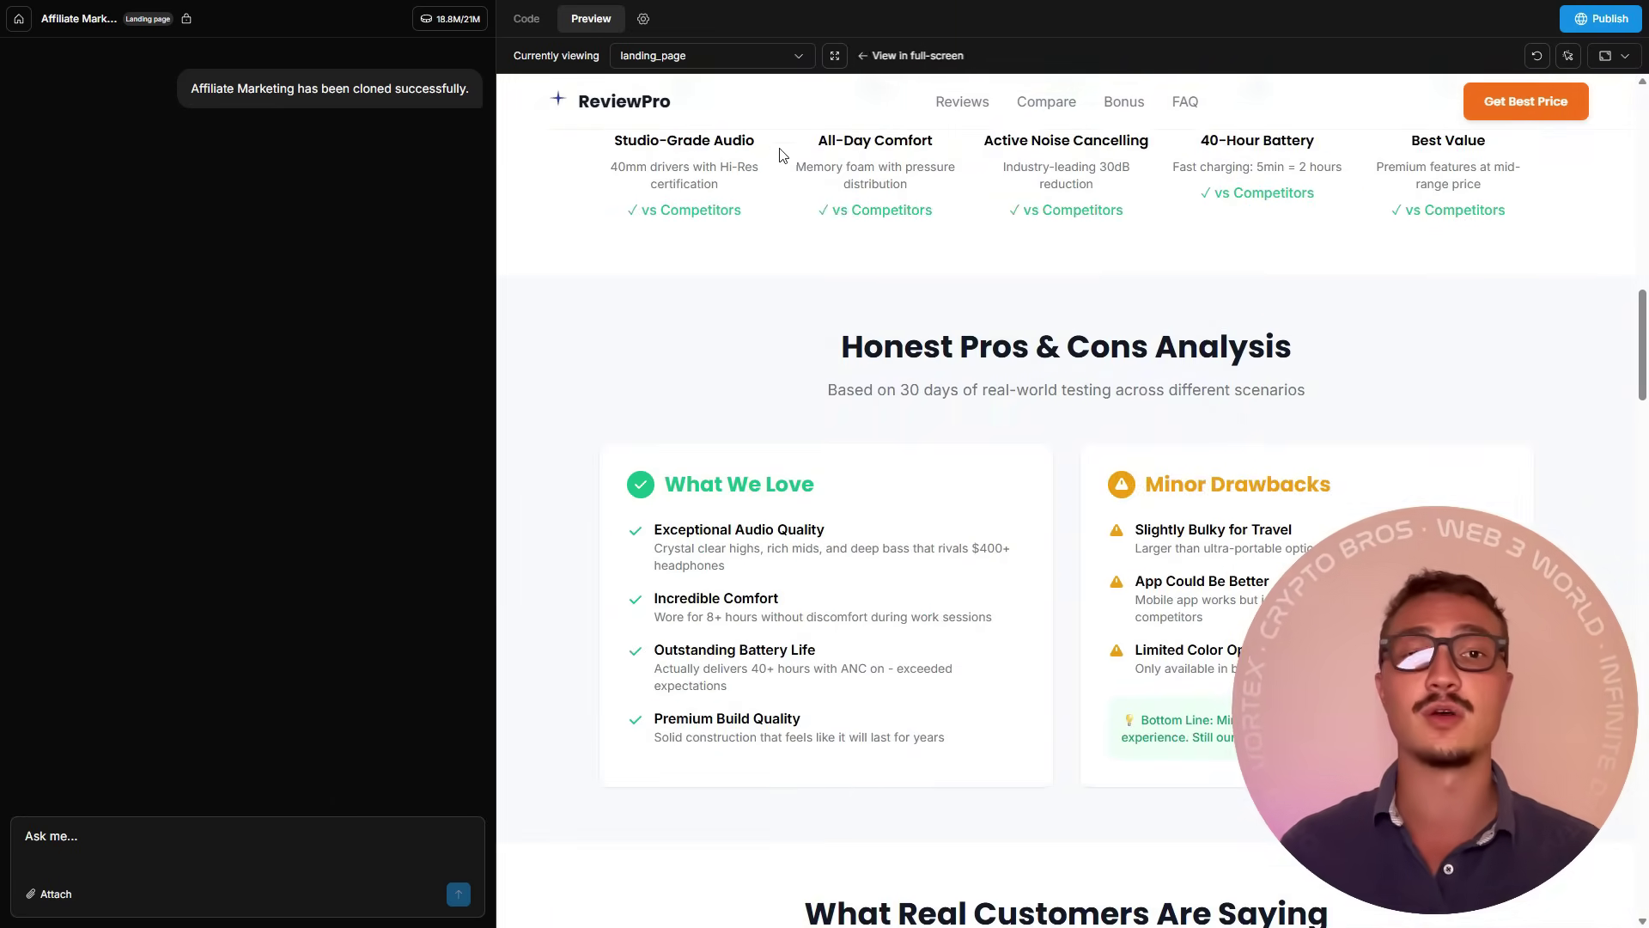
pyautogui.click(836, 58)
pyautogui.scroll(-3, 580, 379)
pyautogui.scroll(-3, 542, 393)
pyautogui.scroll(-2, 416, 422)
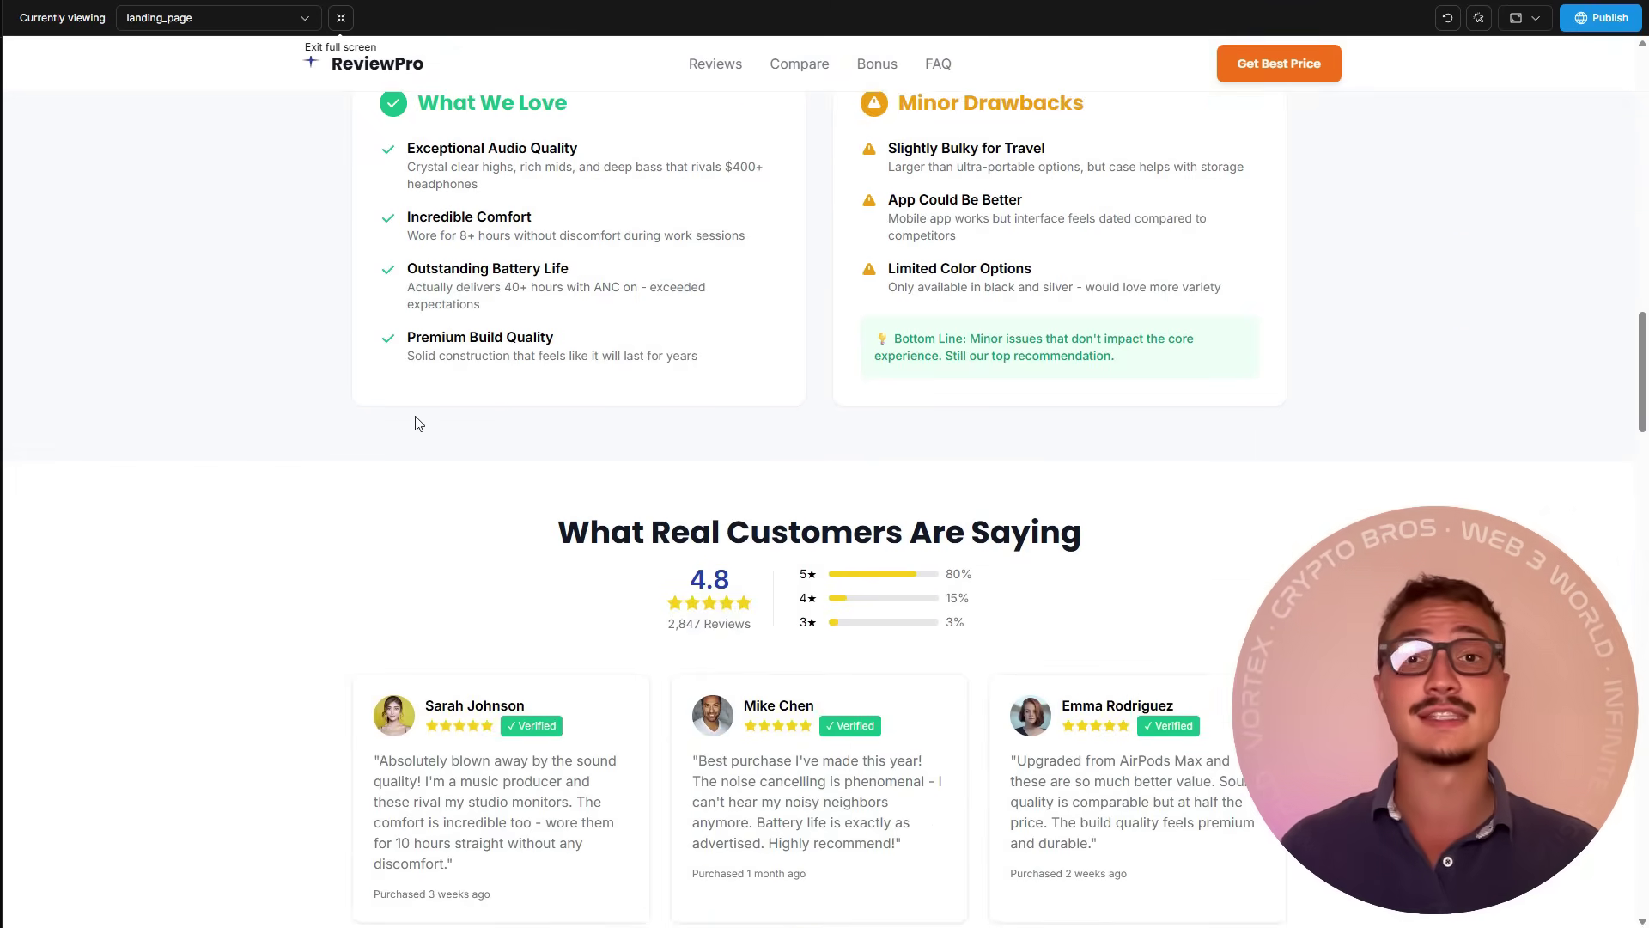
pyautogui.scroll(-3, 416, 422)
pyautogui.scroll(-2, 346, 428)
pyautogui.scroll(-3, 347, 427)
pyautogui.scroll(-3, 347, 428)
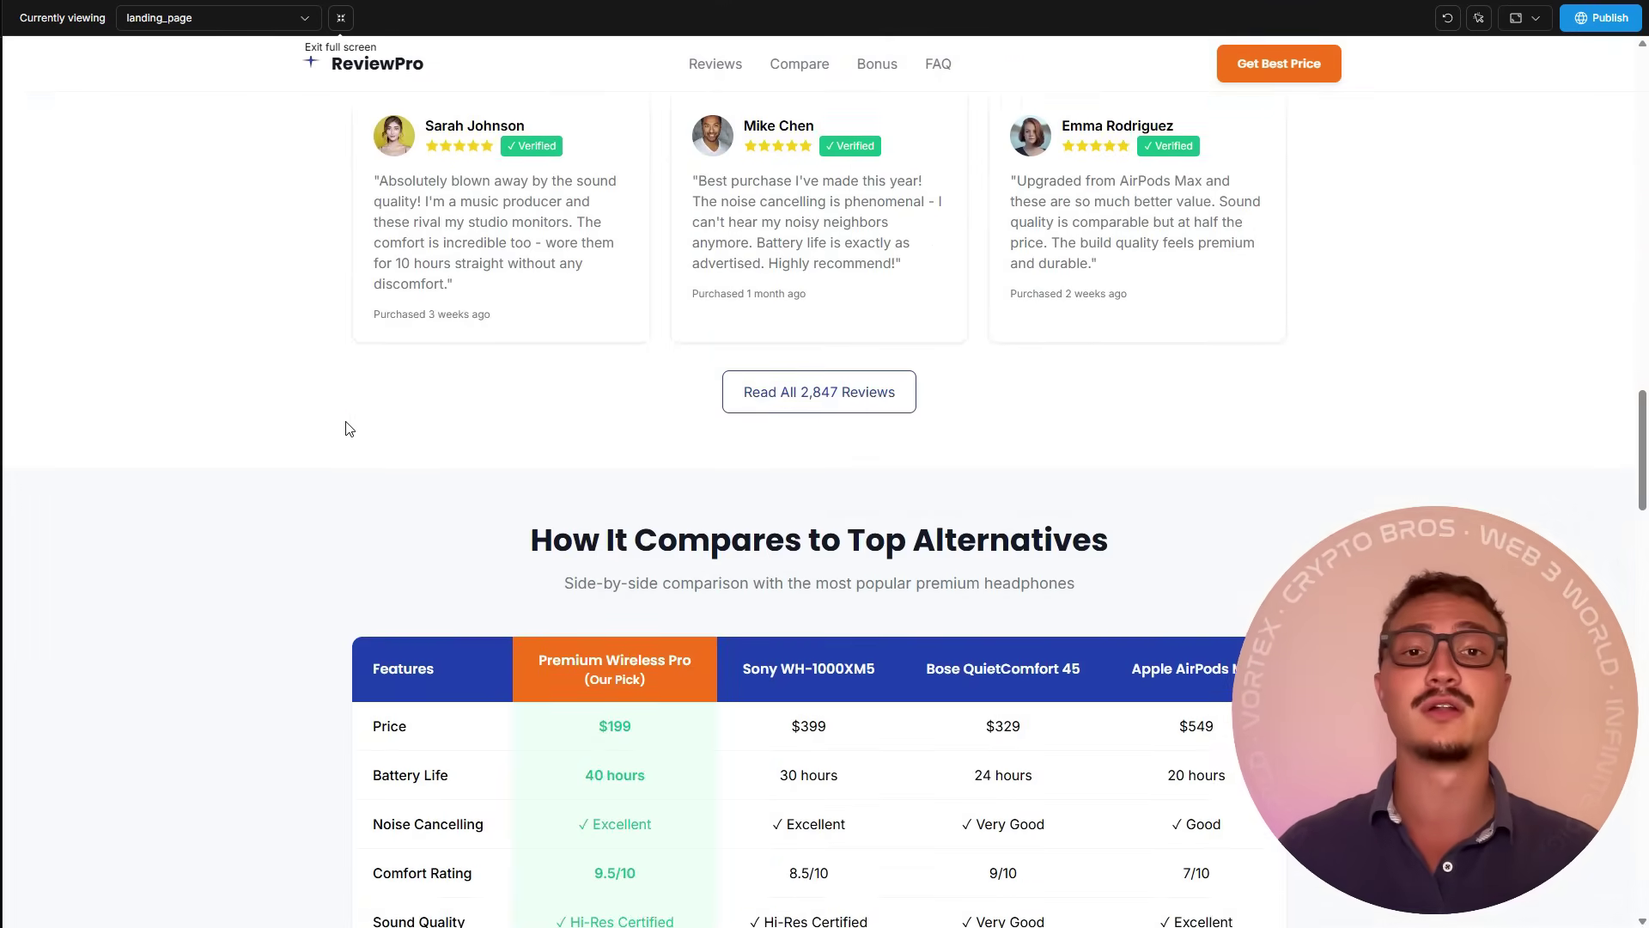
pyautogui.scroll(-3, 347, 428)
pyautogui.scroll(-3, 347, 427)
pyautogui.scroll(-3, 346, 427)
pyautogui.scroll(-3, 347, 429)
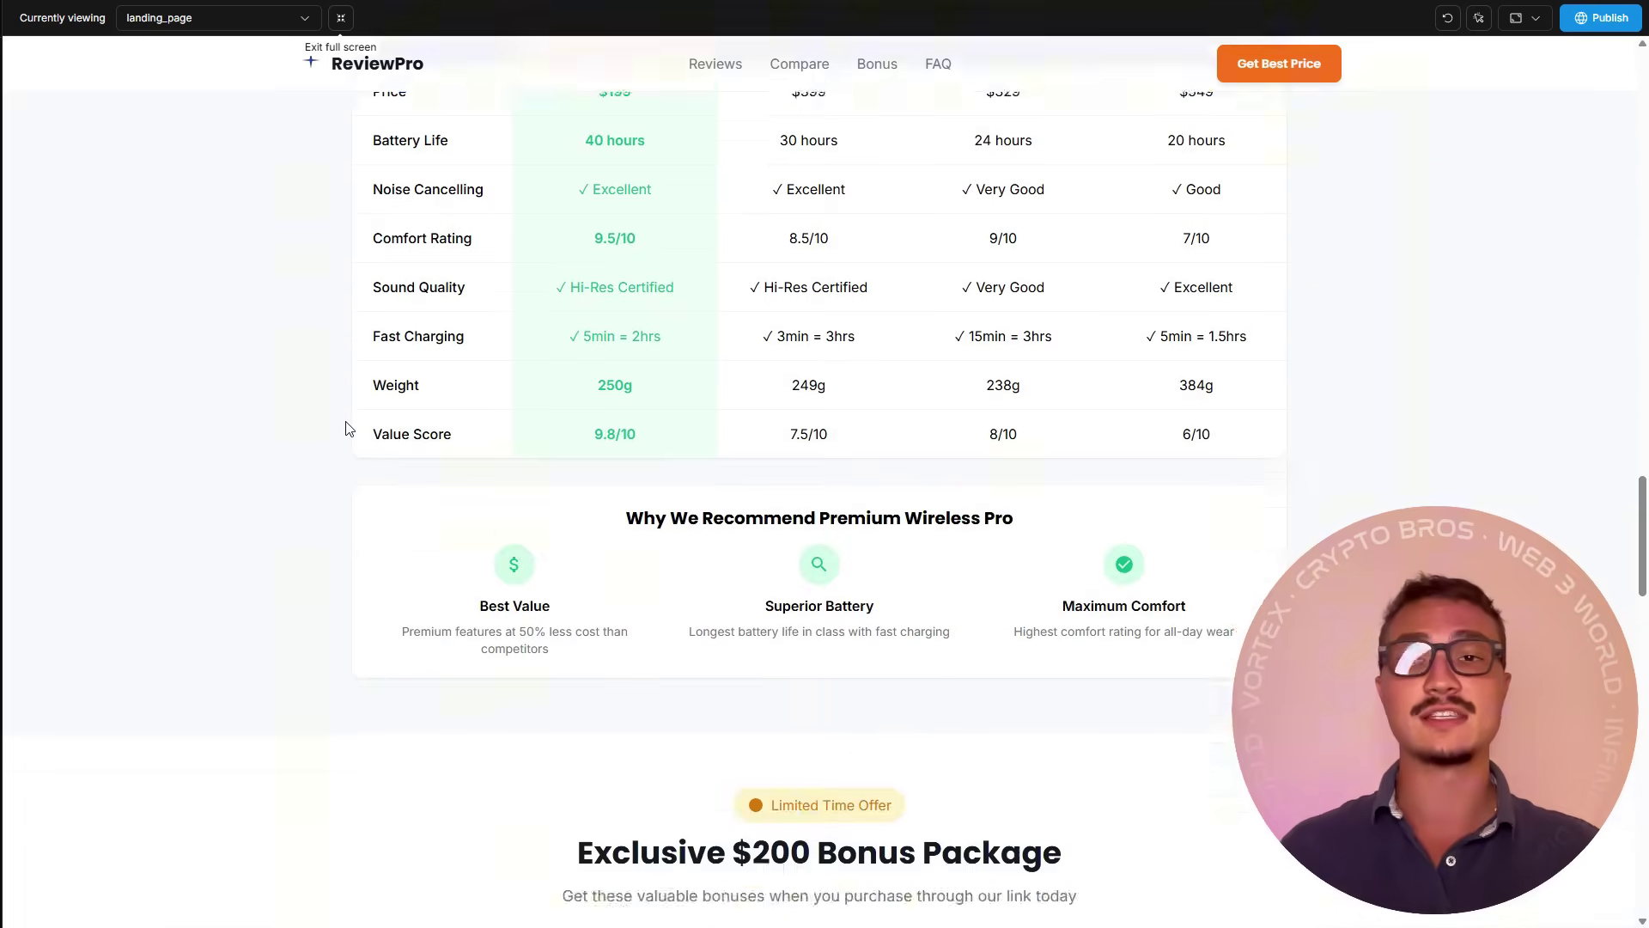
pyautogui.scroll(-3, 346, 429)
pyautogui.scroll(-2, 346, 428)
pyautogui.scroll(-2, 347, 428)
pyautogui.scroll(-3, 347, 428)
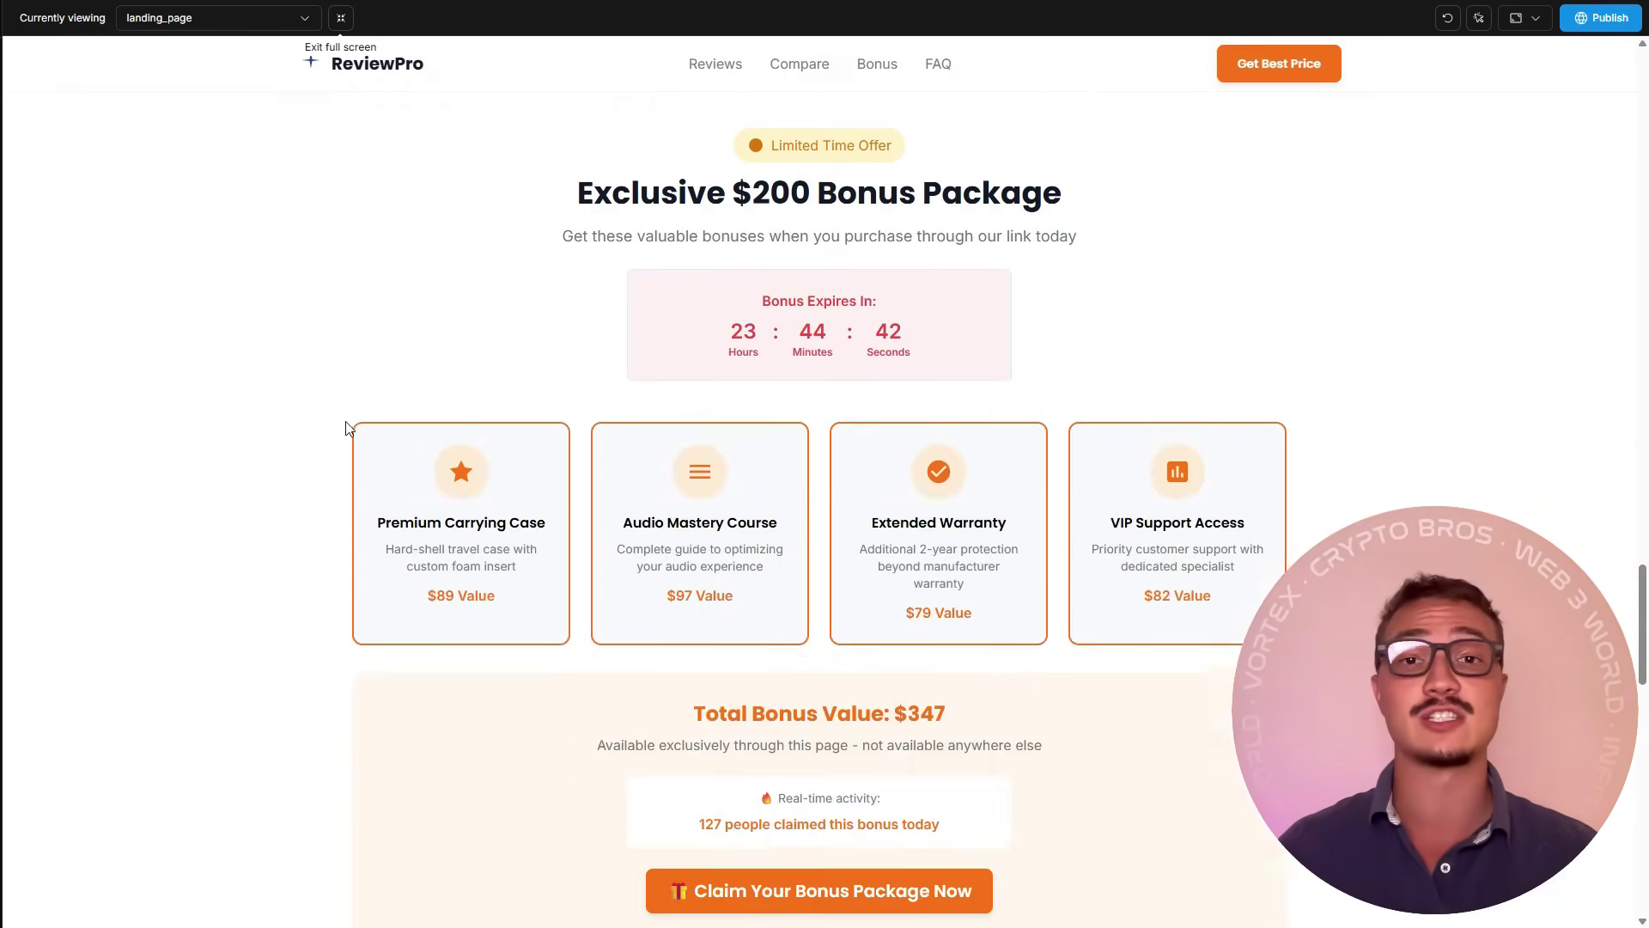
pyautogui.scroll(-3, 346, 428)
pyautogui.scroll(-3, 347, 427)
pyautogui.scroll(-2, 347, 428)
pyautogui.scroll(-3, 346, 428)
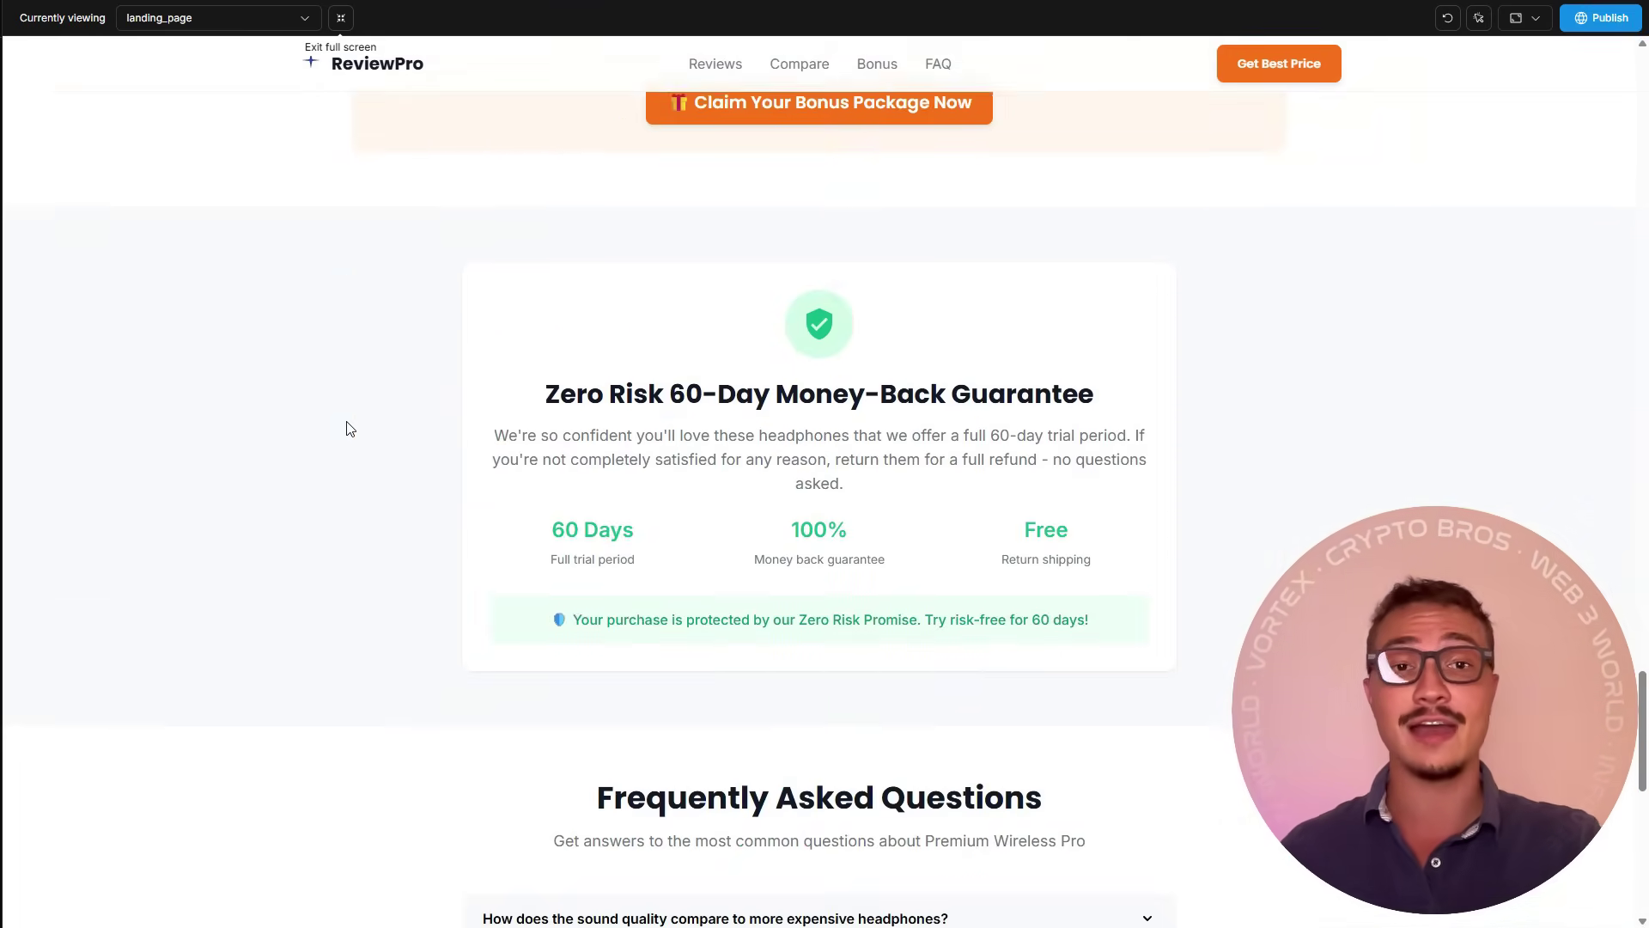
pyautogui.scroll(-3, 347, 428)
pyautogui.scroll(-3, 347, 429)
pyautogui.scroll(-2, 347, 428)
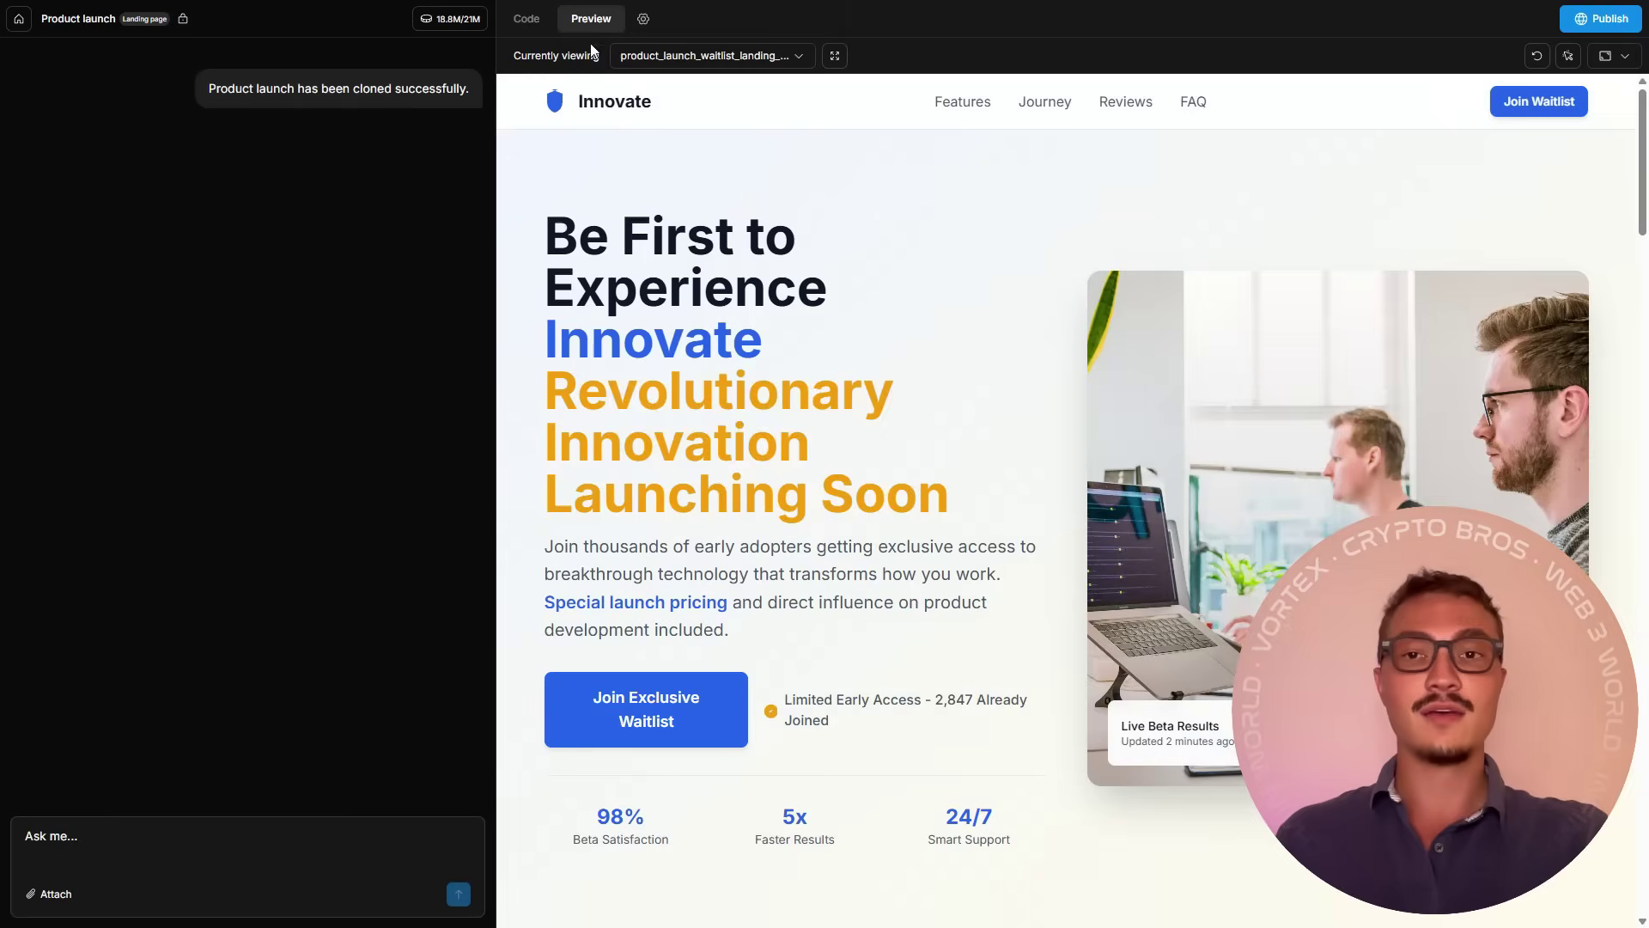
# Inspect the product launch waitlist page file in the pages folder, then preview it full screen
pyautogui.click(526, 18)
pyautogui.scroll(-3, 956, 301)
pyautogui.scroll(-3, 955, 301)
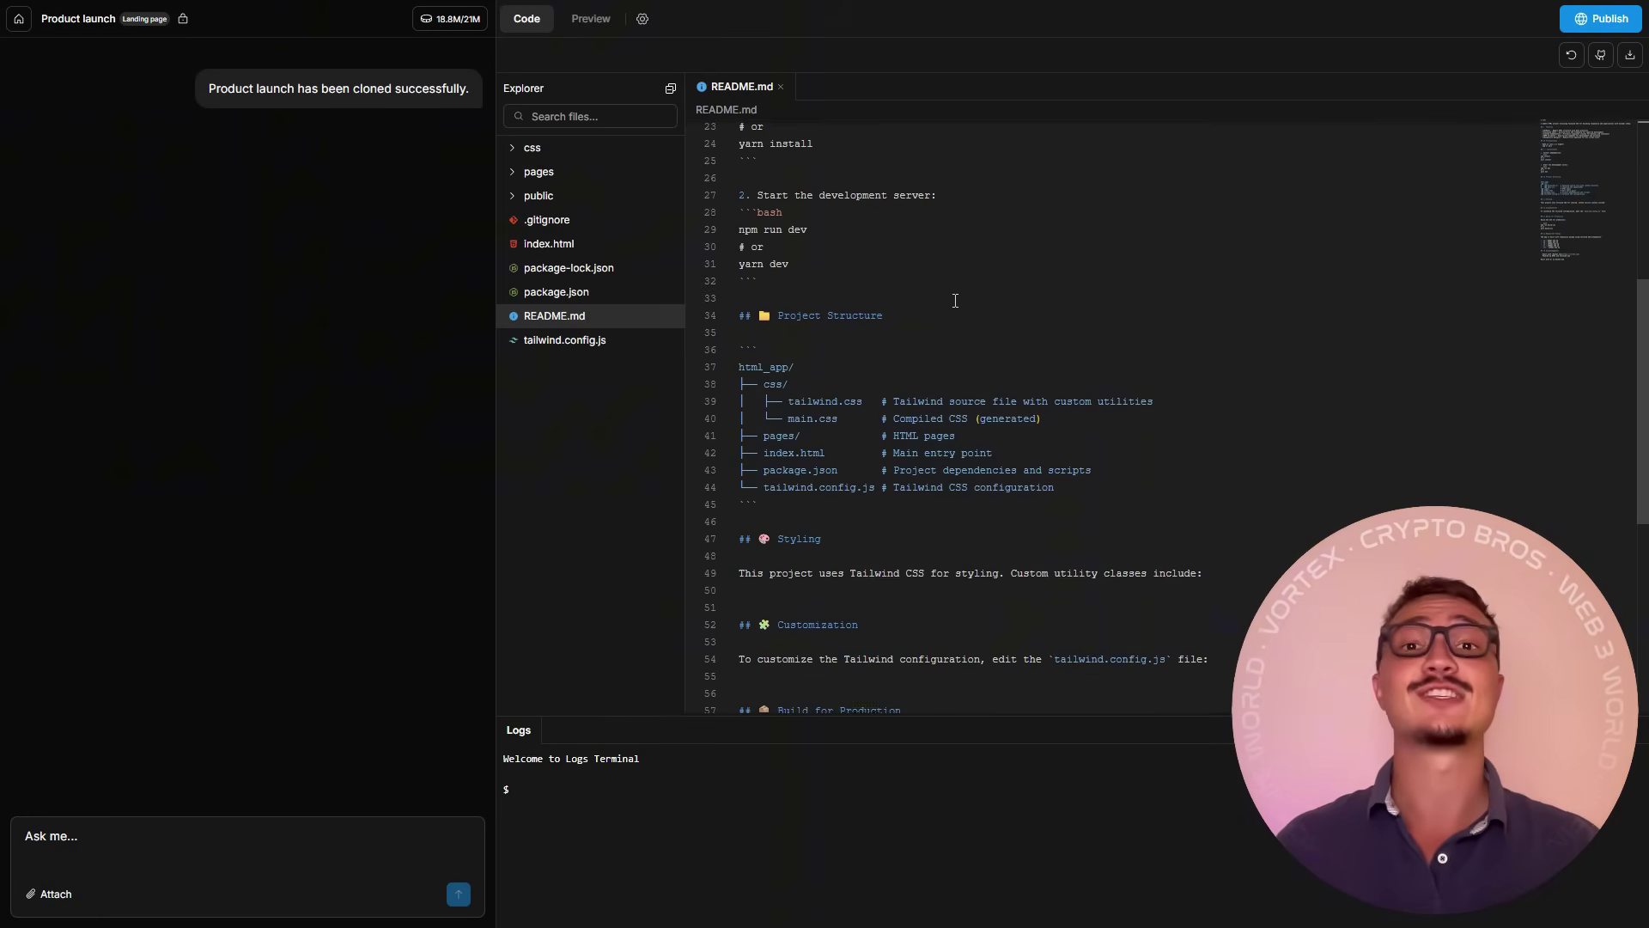
pyautogui.click(538, 172)
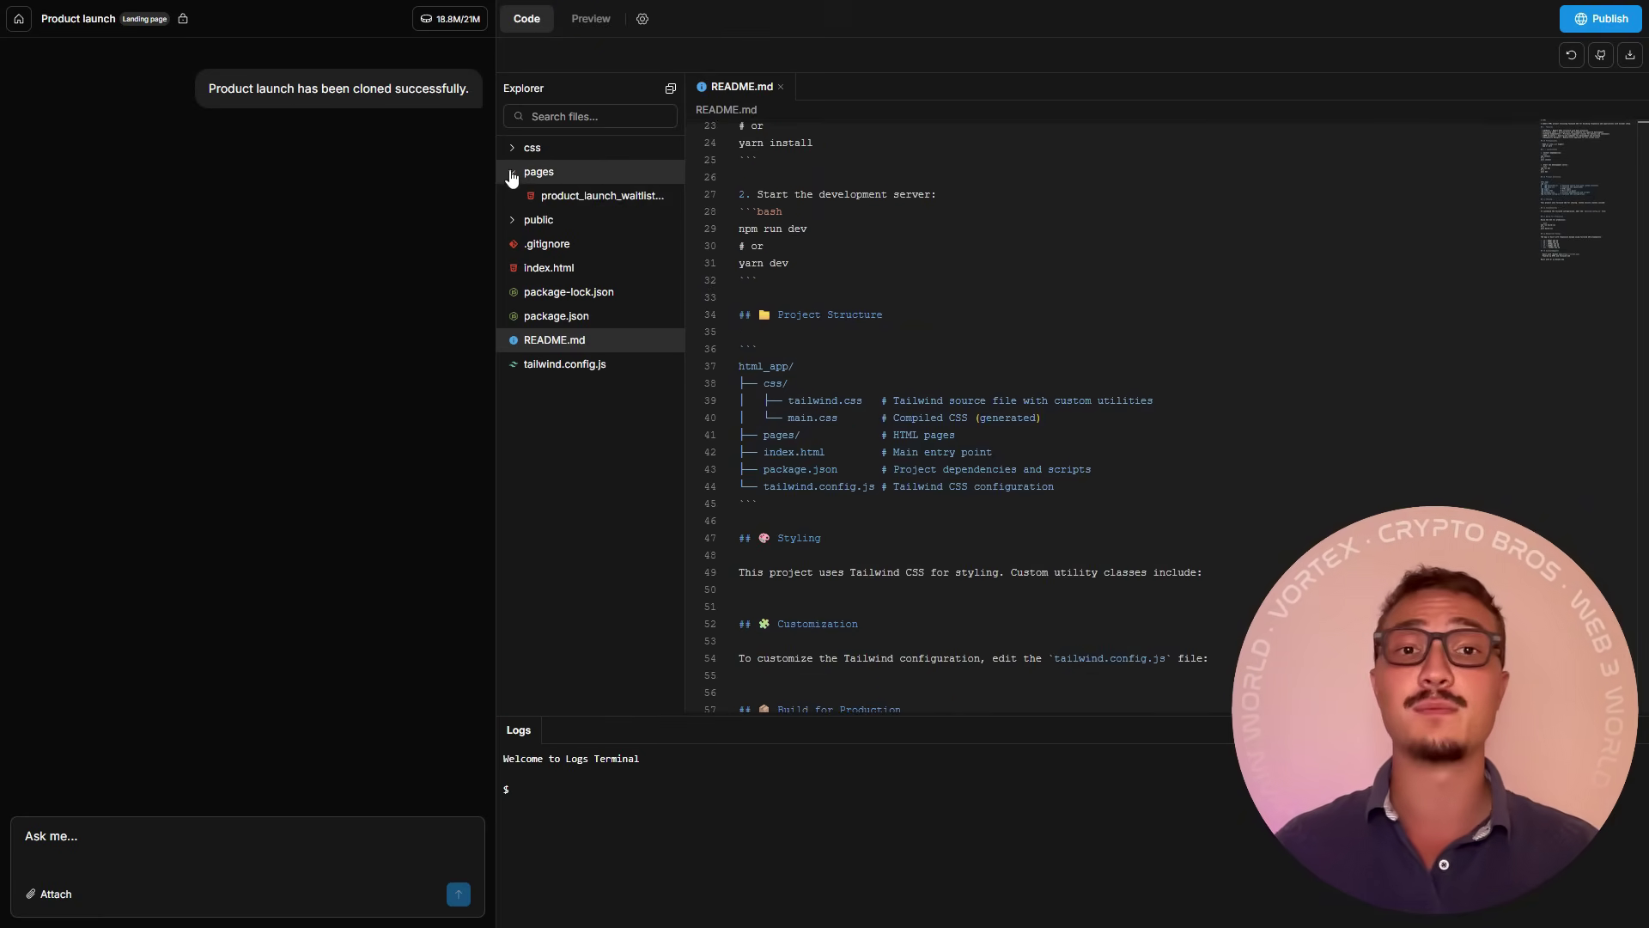
pyautogui.click(601, 195)
pyautogui.scroll(-3, 954, 330)
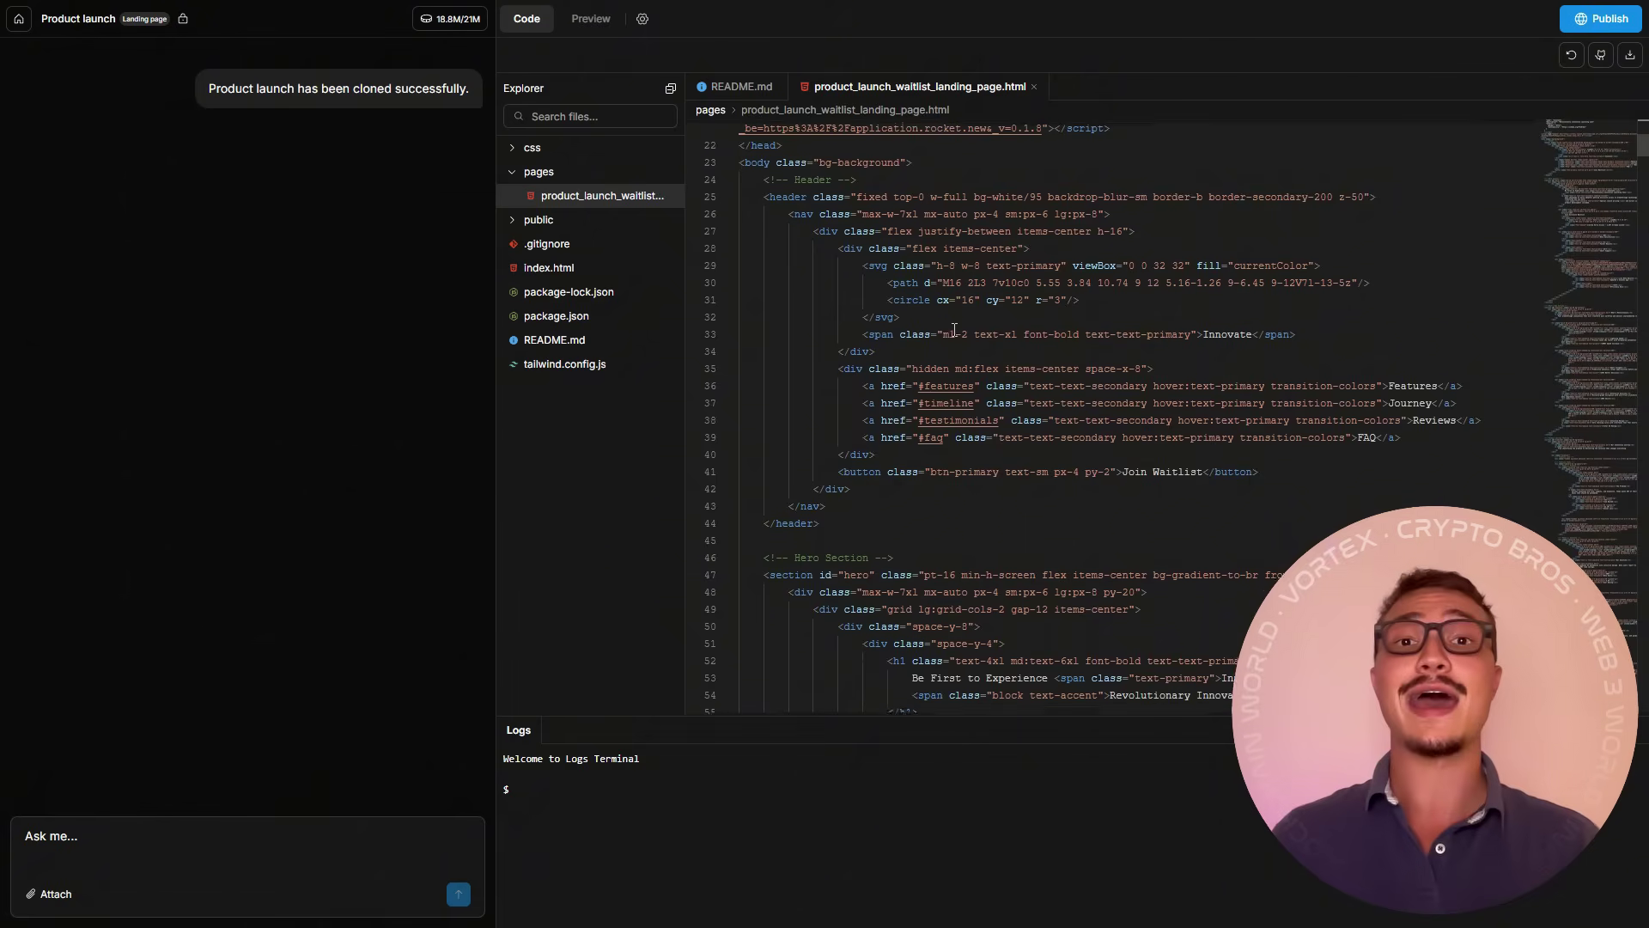
pyautogui.moveTo(1643, 149); pyautogui.dragTo(1642, 577)
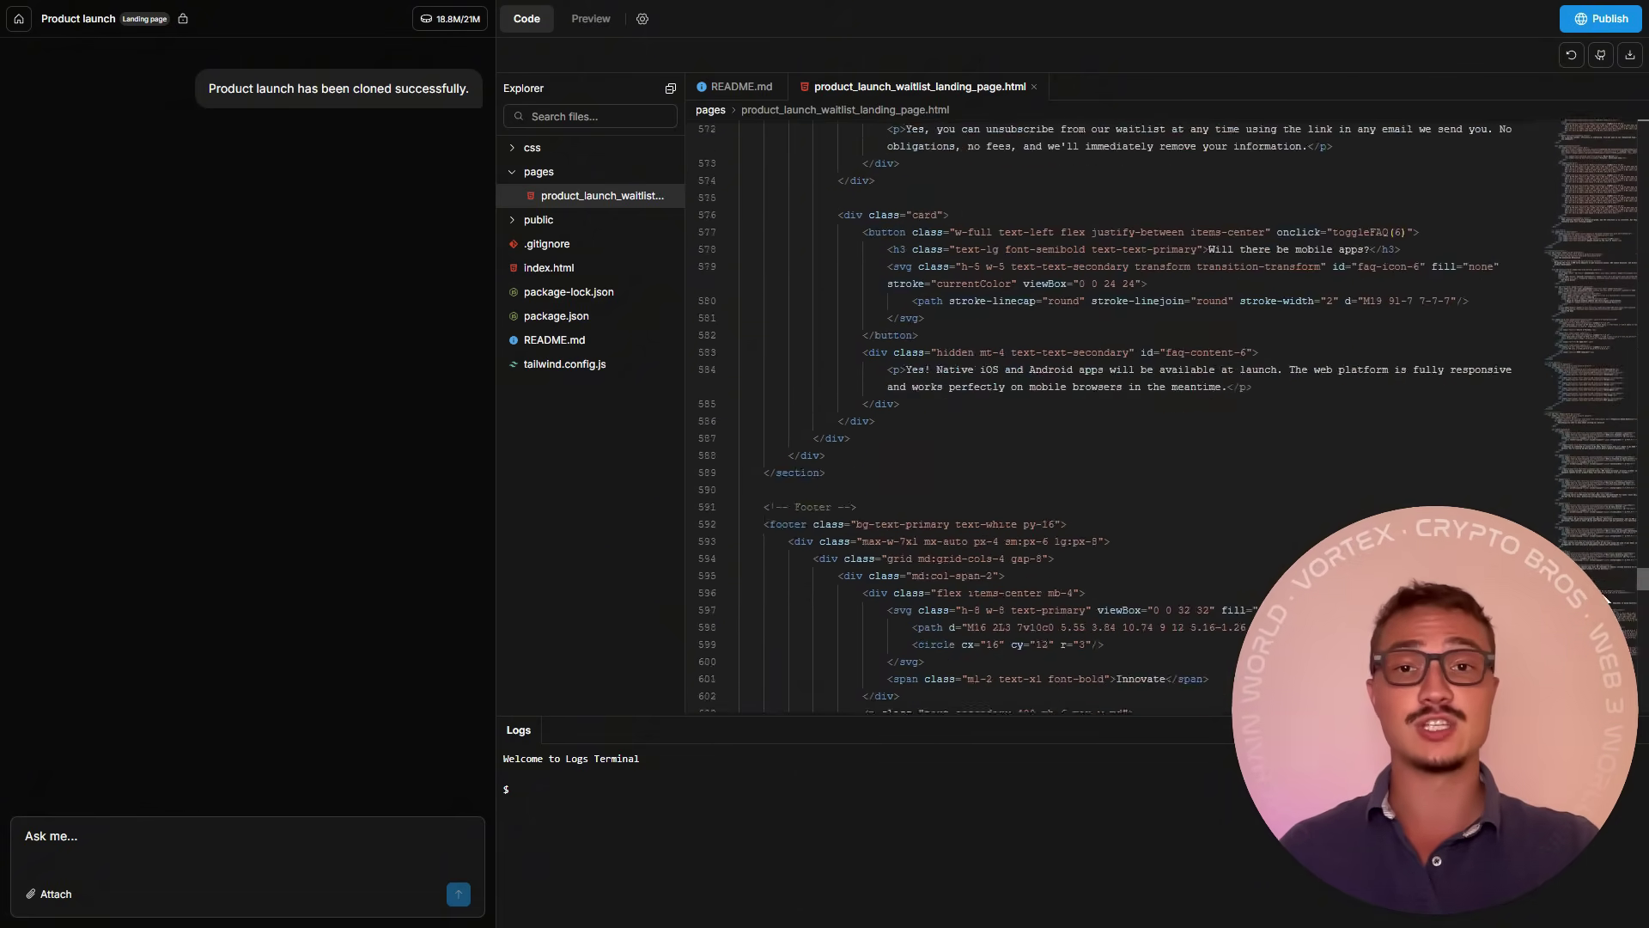
pyautogui.scroll(-5, 1609, 386)
pyautogui.click(590, 18)
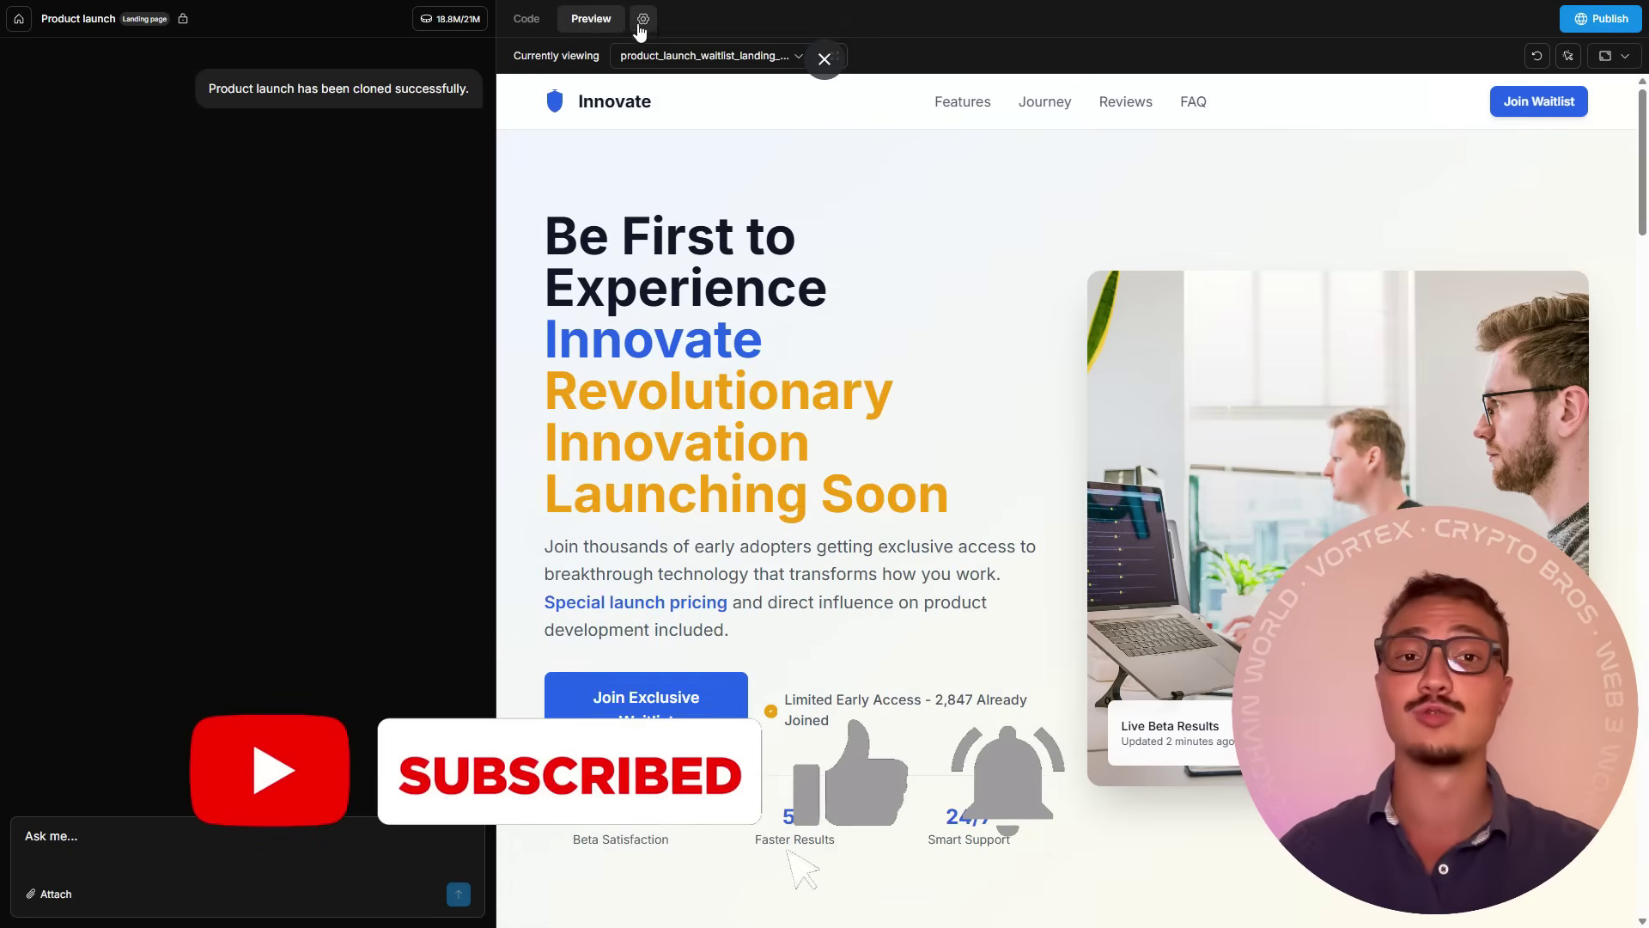
pyautogui.click(834, 56)
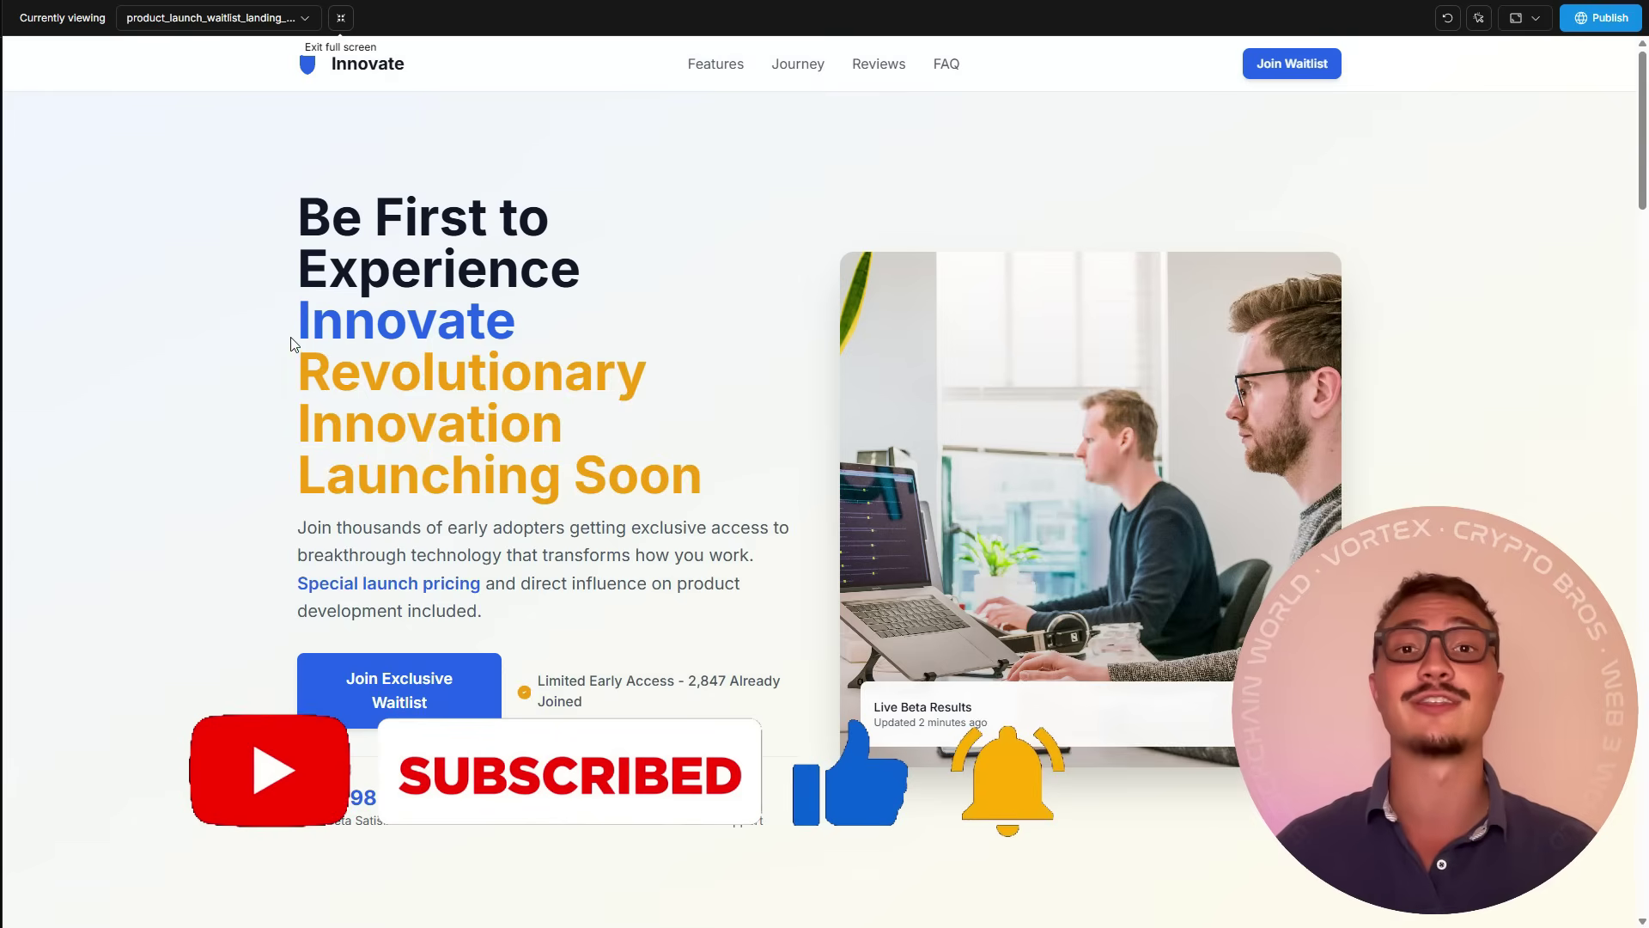
pyautogui.scroll(-3, 291, 342)
pyautogui.scroll(-3, 193, 310)
pyautogui.scroll(-2, 194, 303)
pyautogui.scroll(-3, 195, 301)
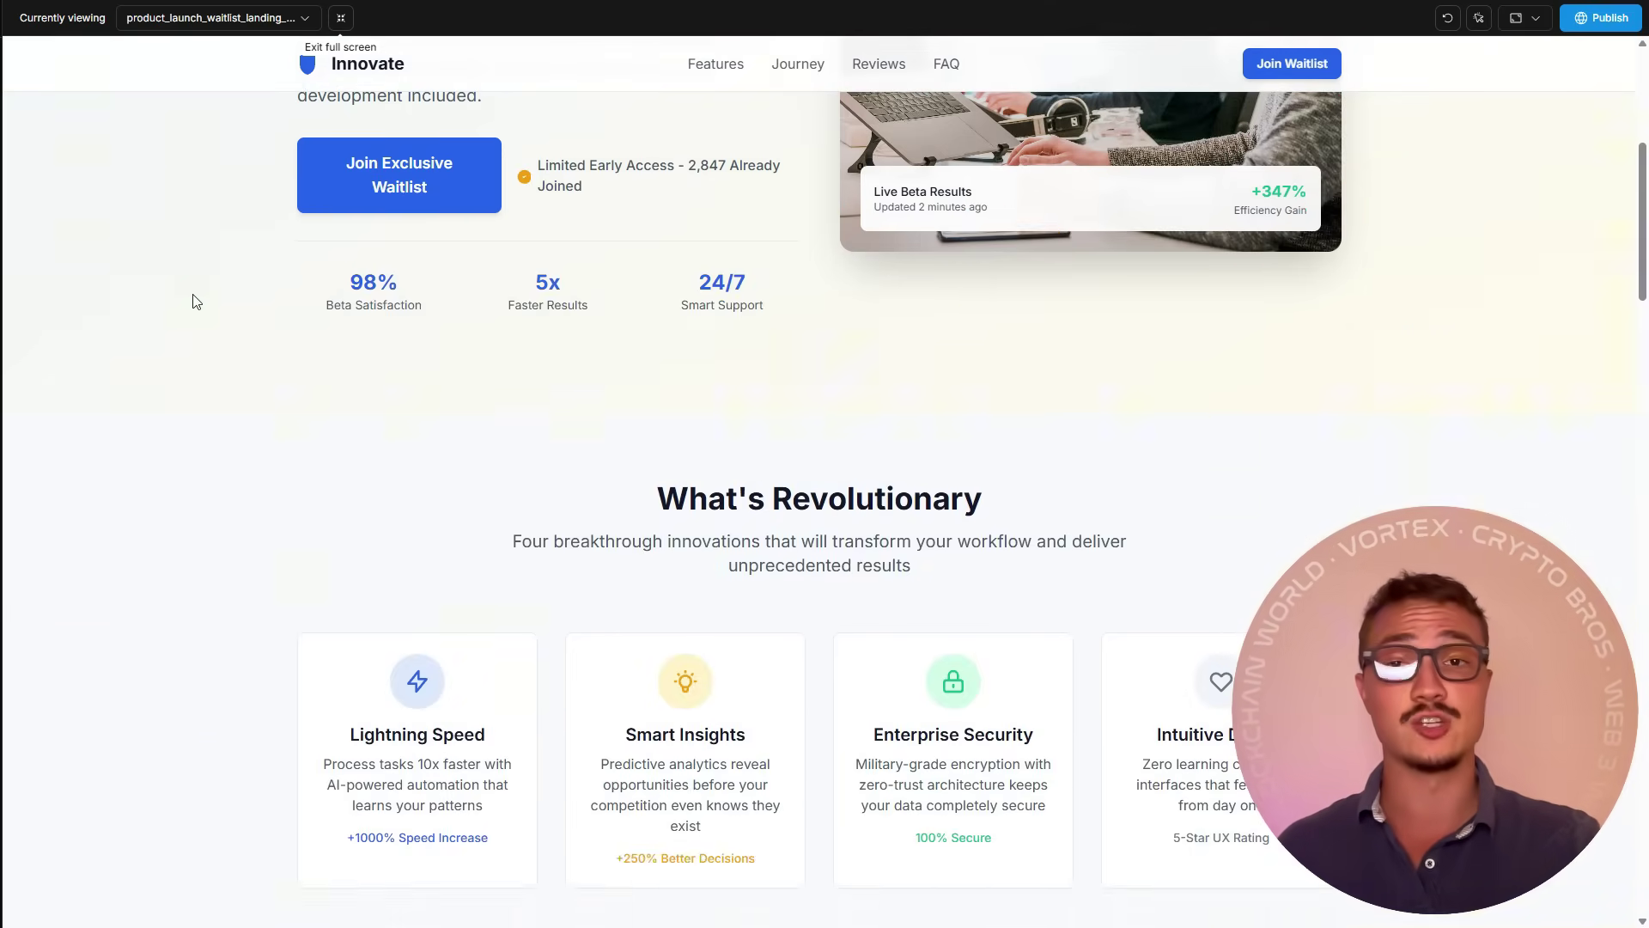
pyautogui.scroll(-3, 193, 300)
pyautogui.scroll(-3, 181, 348)
pyautogui.scroll(-1, 140, 384)
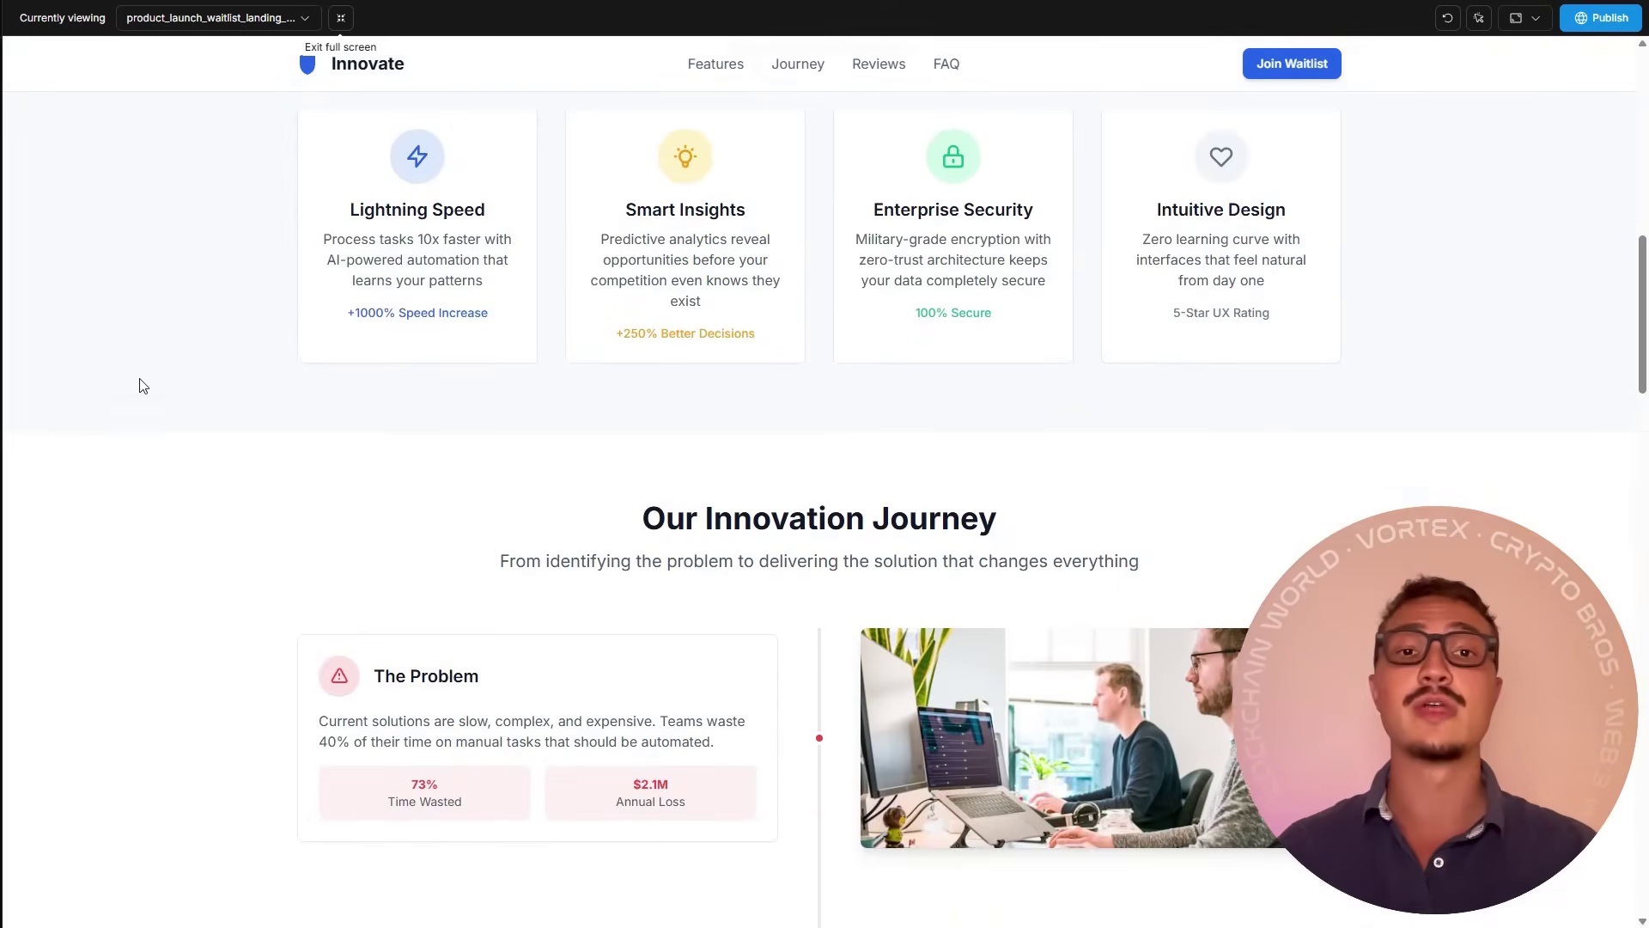
pyautogui.scroll(-3, 141, 384)
pyautogui.scroll(-2, 144, 380)
pyautogui.scroll(-2, 147, 374)
pyautogui.scroll(-2, 148, 373)
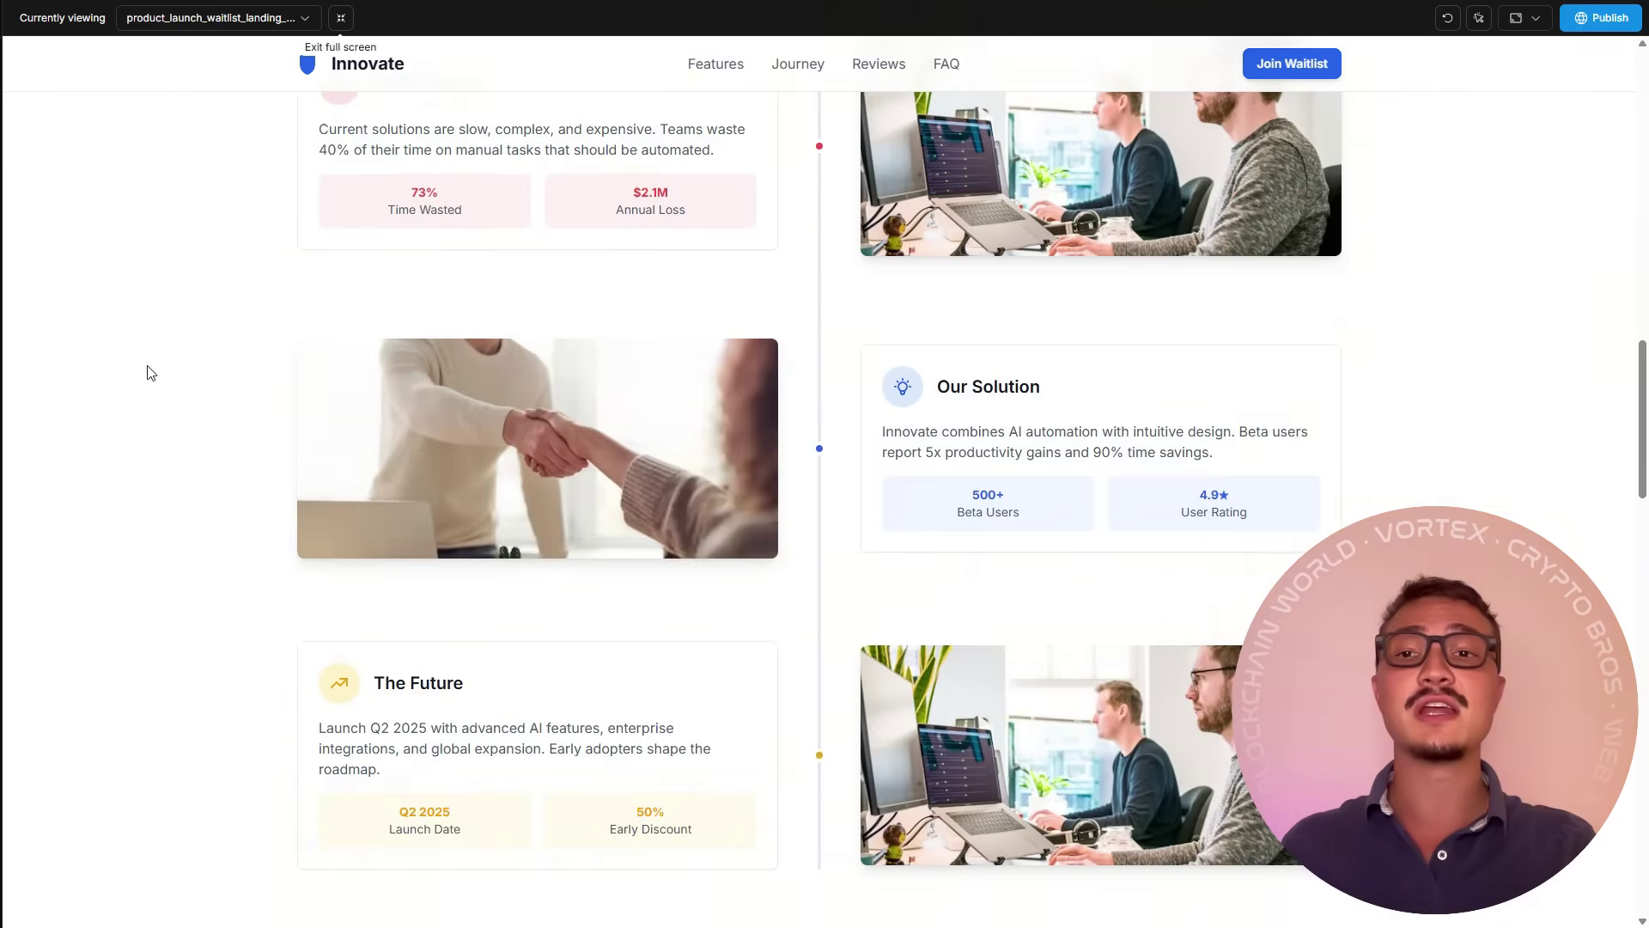
pyautogui.scroll(-2, 147, 372)
pyautogui.scroll(-2, 150, 371)
pyautogui.scroll(-1, 153, 372)
pyautogui.scroll(-2, 158, 369)
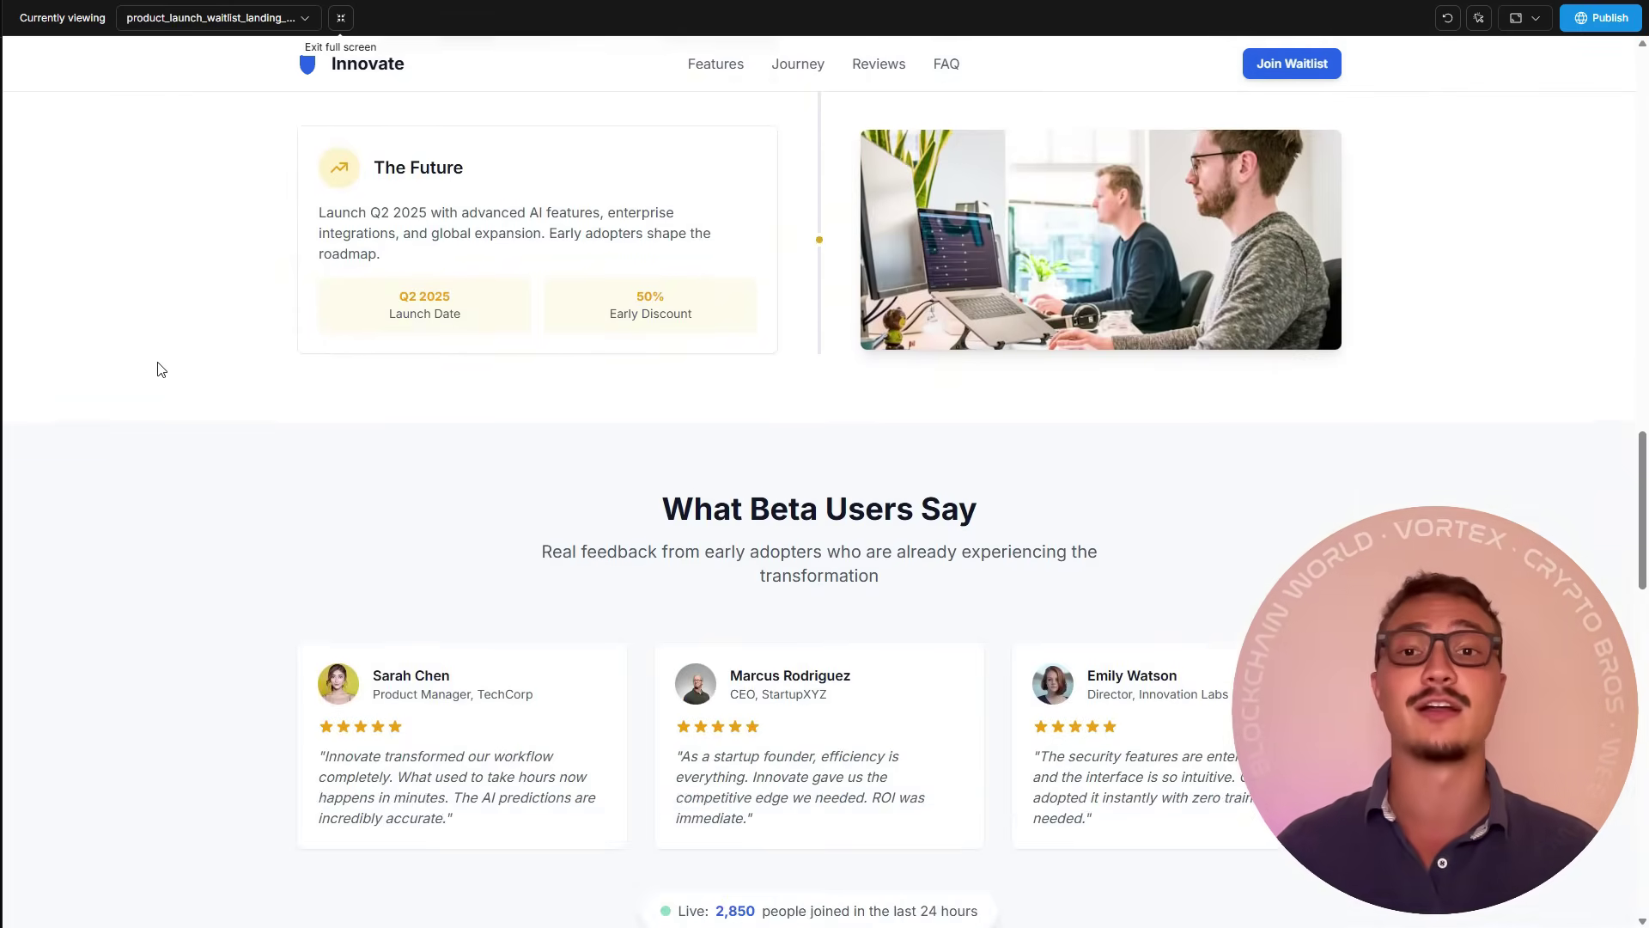
pyautogui.scroll(-2, 158, 370)
pyautogui.scroll(-1, 155, 367)
pyautogui.scroll(-2, 153, 362)
pyautogui.scroll(-2, 152, 358)
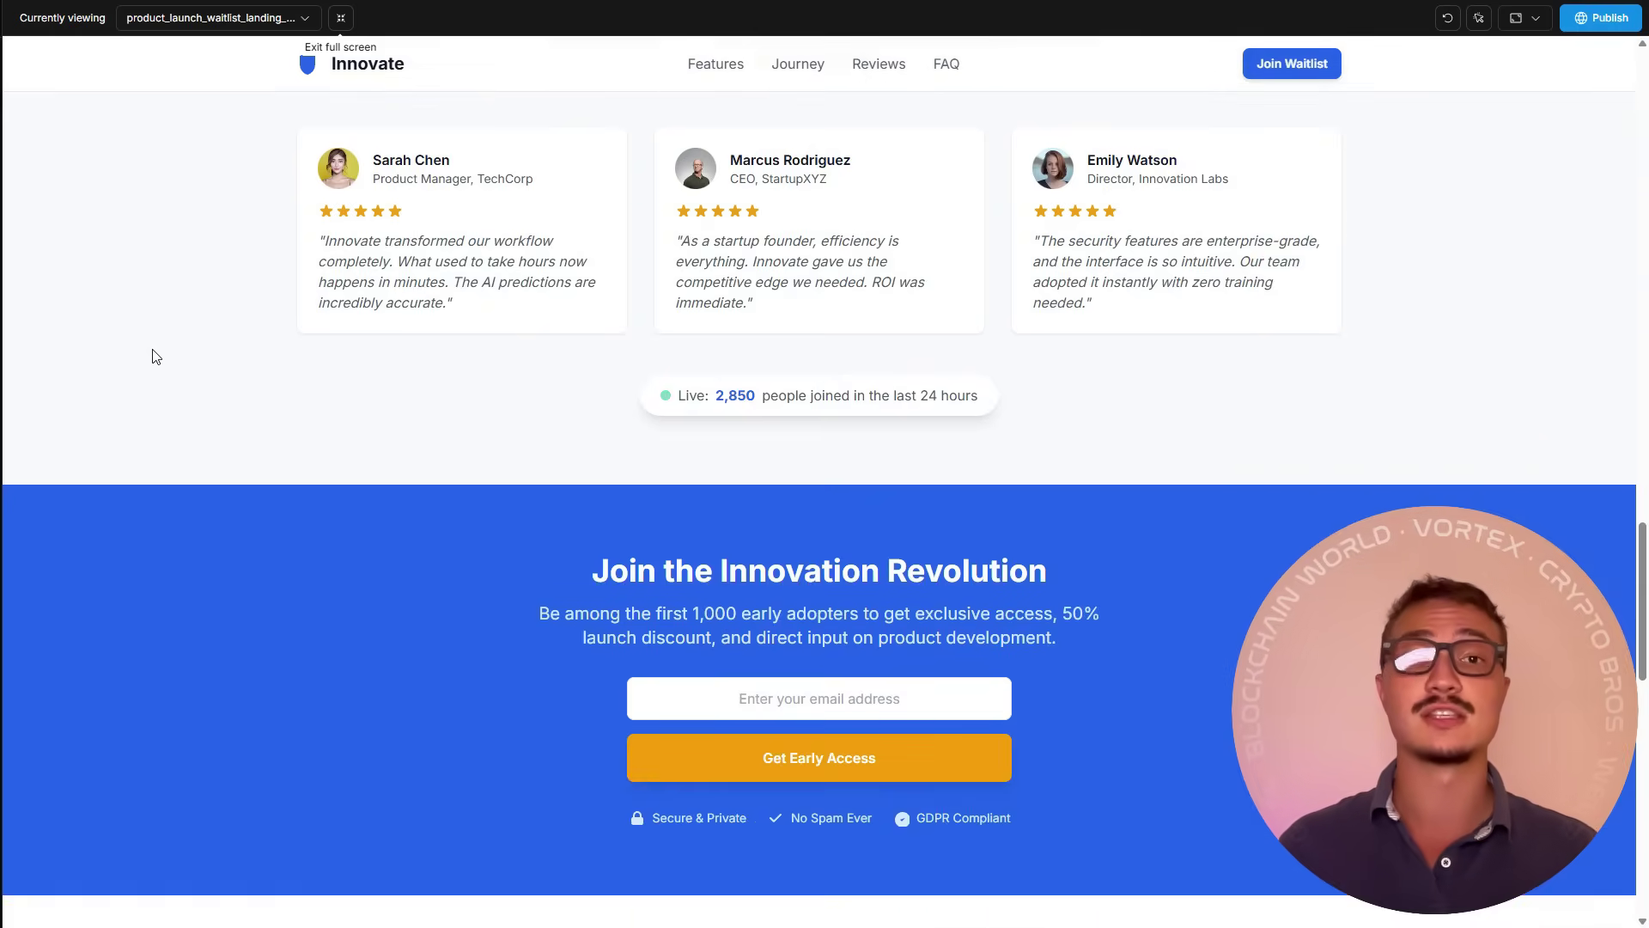
pyautogui.scroll(-1, 153, 357)
pyautogui.scroll(-2, 153, 355)
pyautogui.scroll(-2, 152, 356)
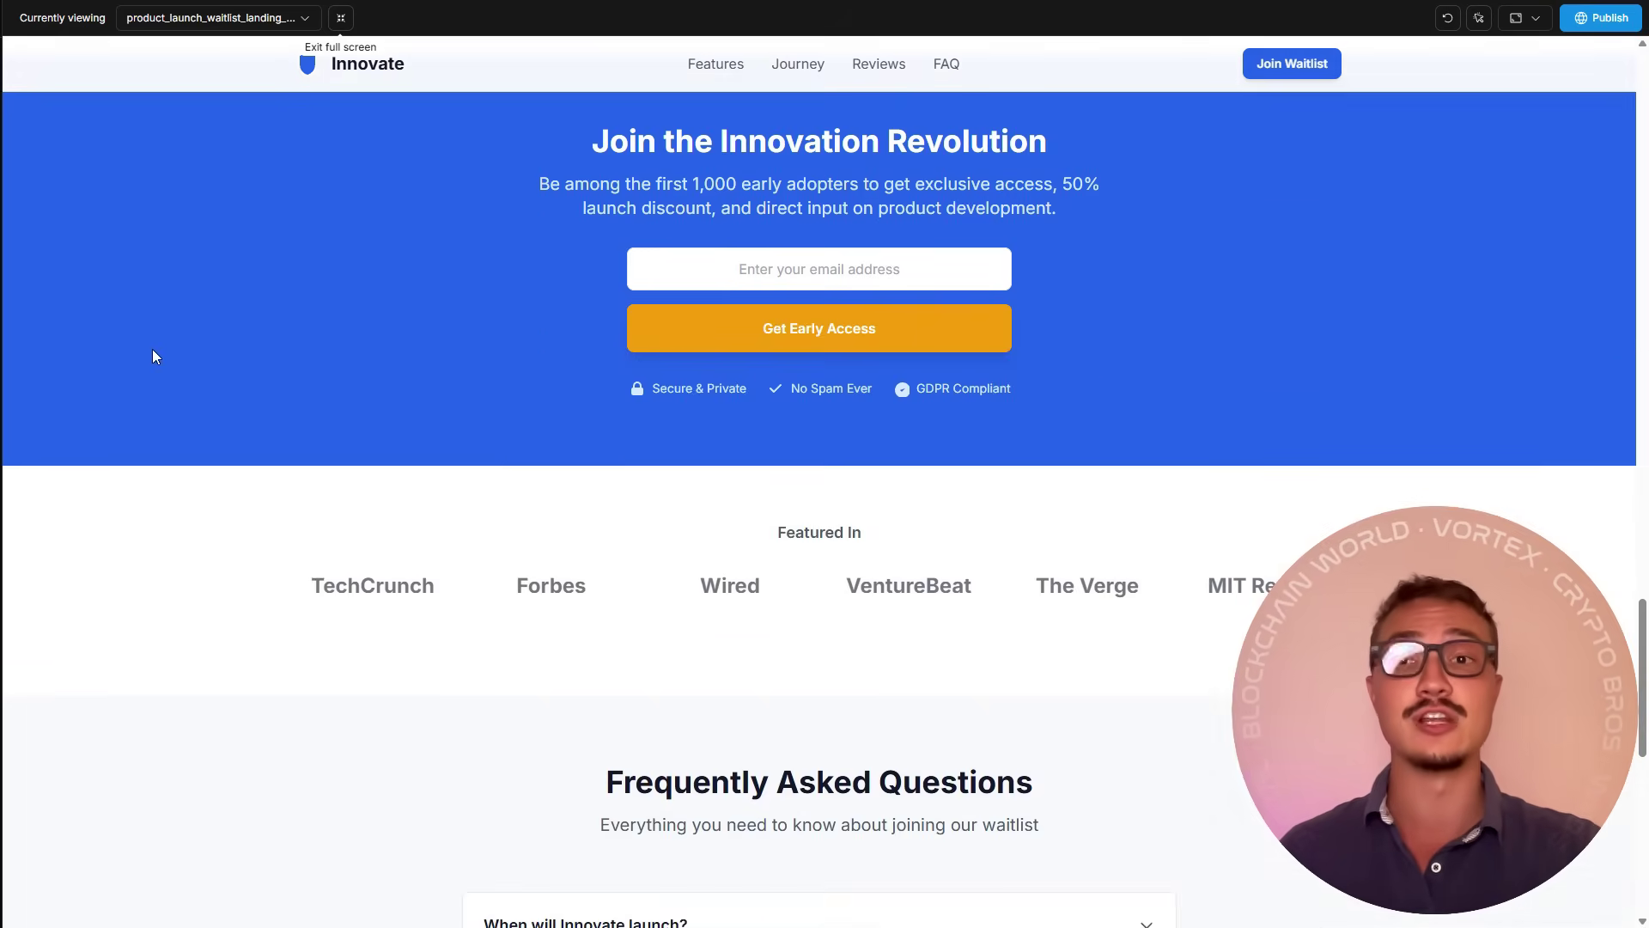
pyautogui.scroll(-1, 153, 356)
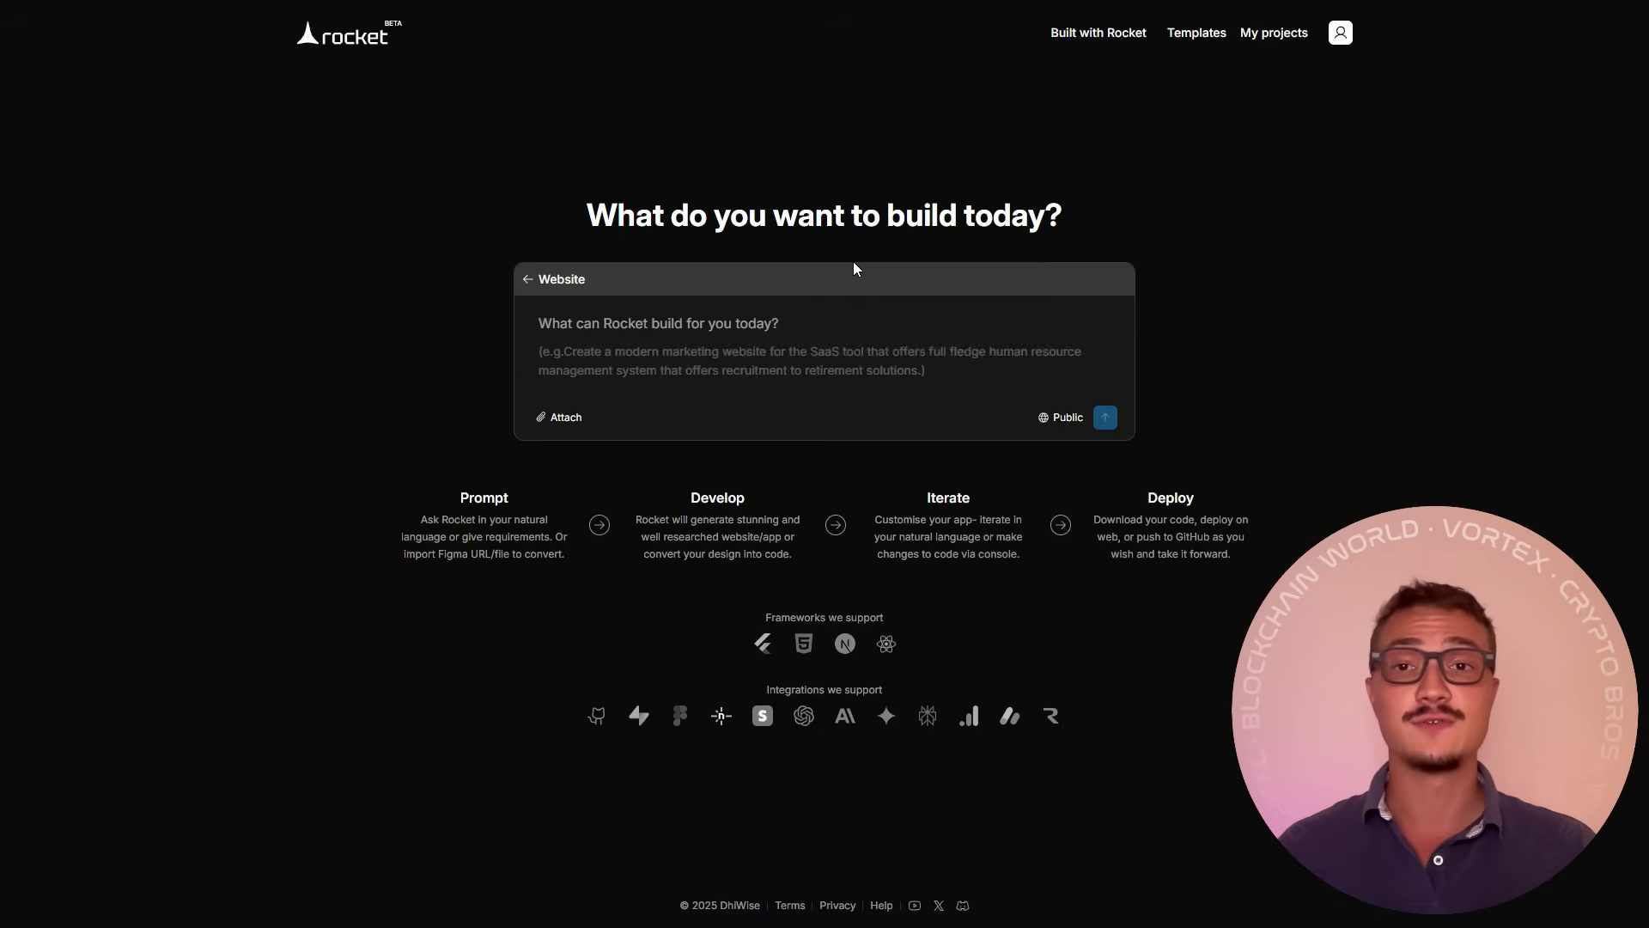
pyautogui.write('Create a modern website bas')
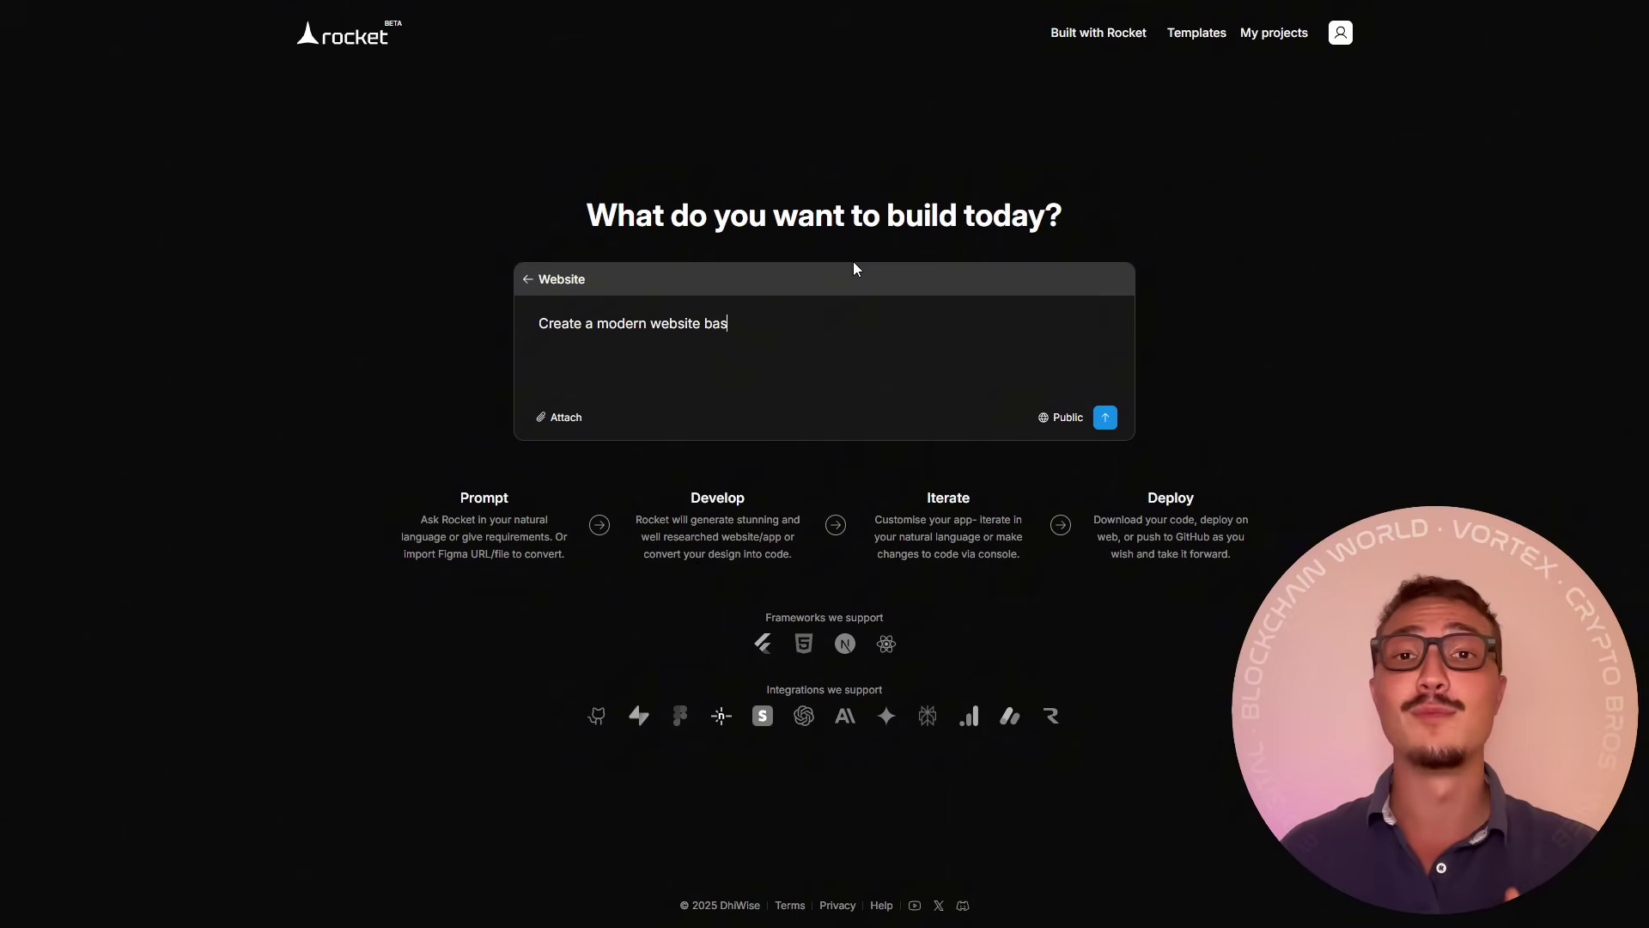
pyautogui.write('ed around cryptocurrencies and ai')
# Submit the crypto and AI website request and accept the default framework
pyautogui.press('Return')
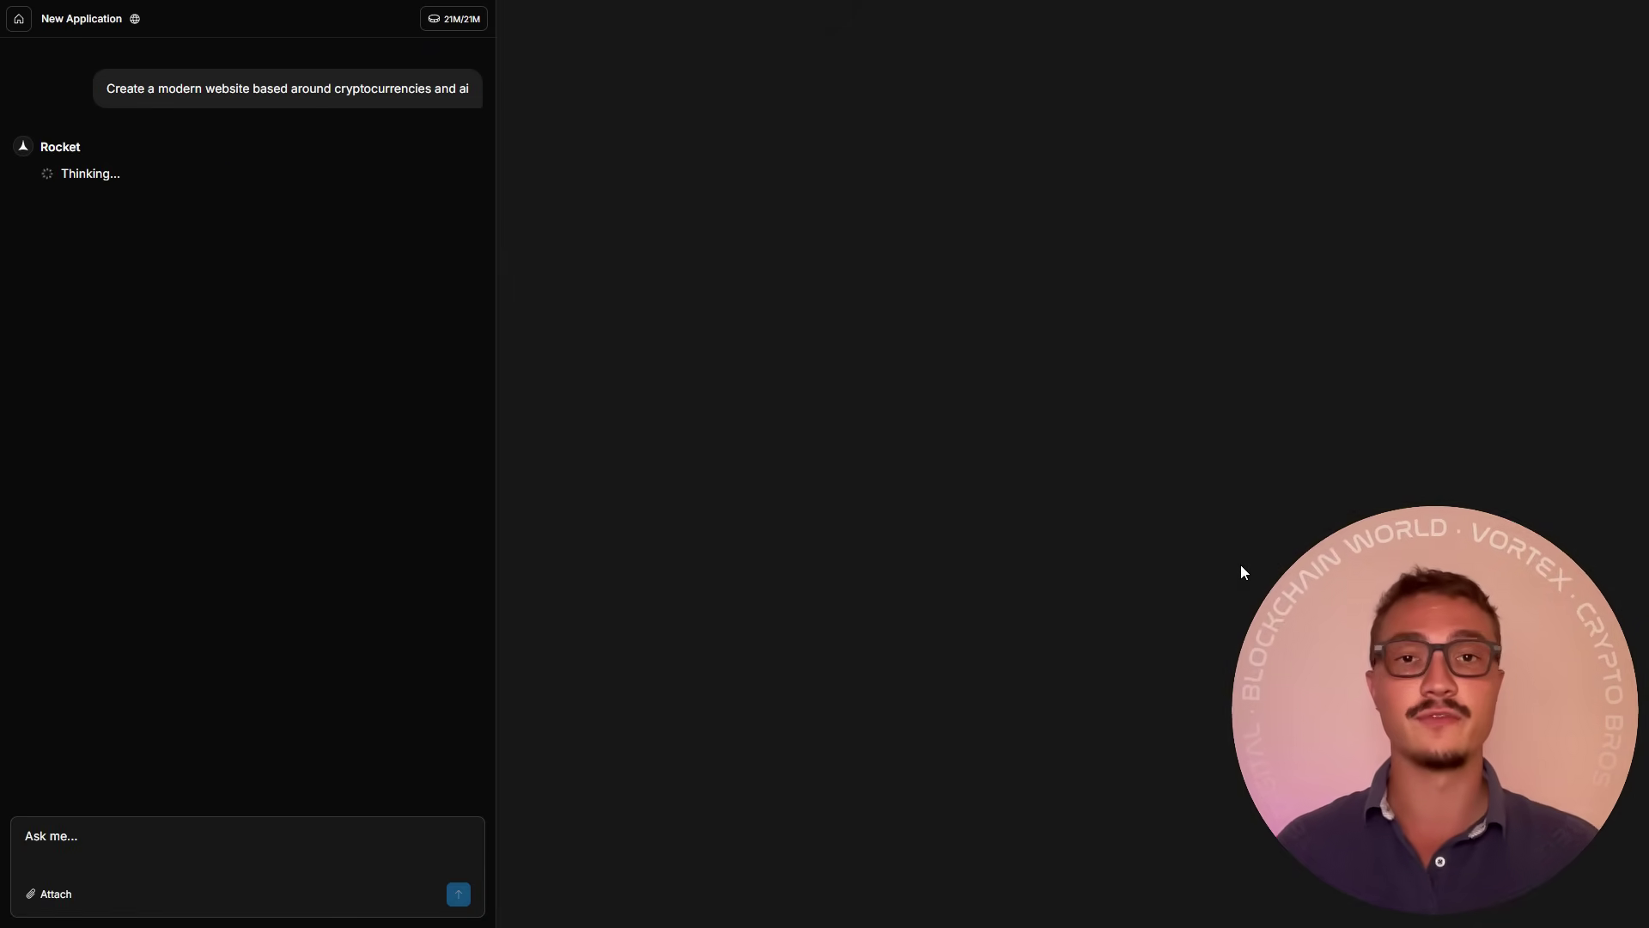
pyautogui.click(154, 405)
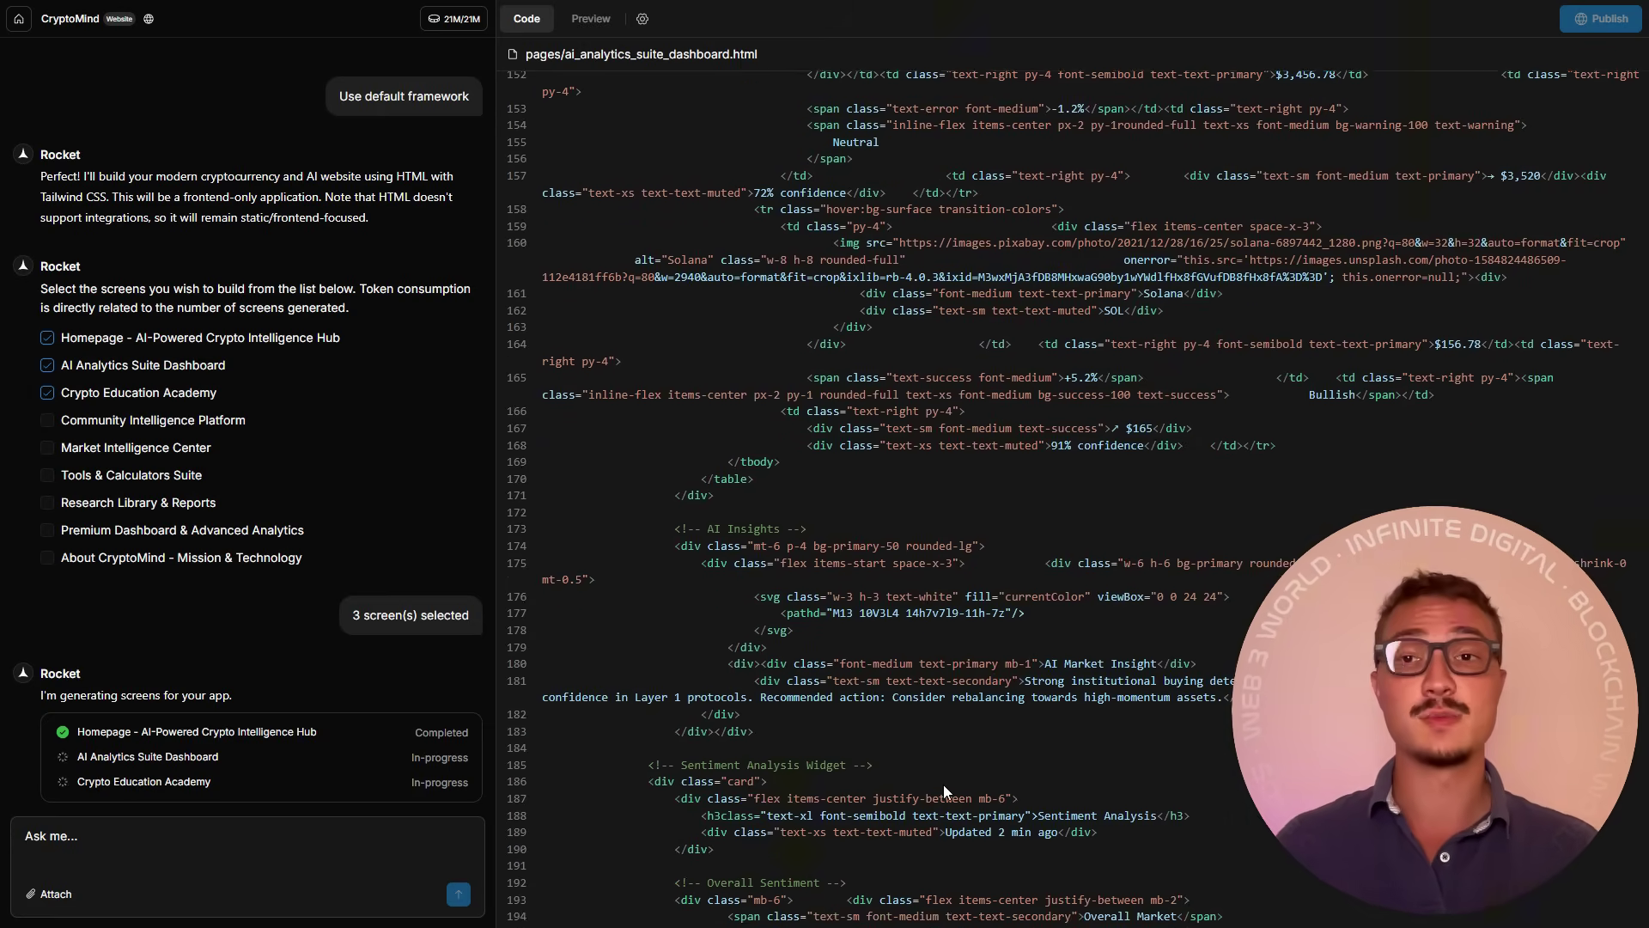
pyautogui.scroll(1, 944, 785)
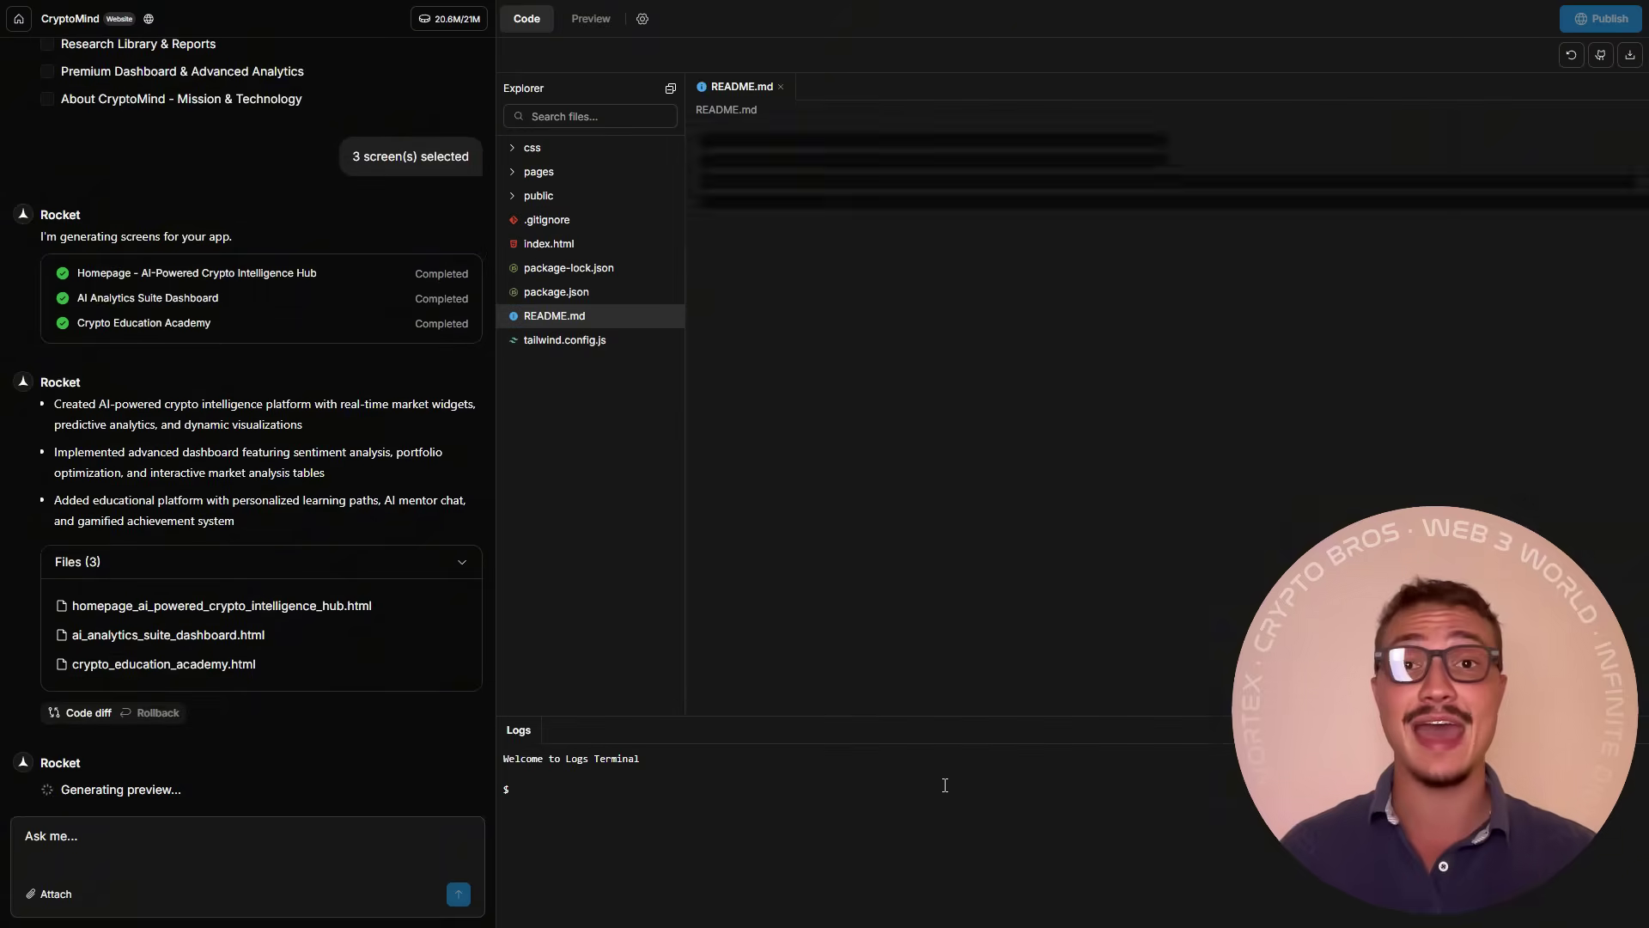
pyautogui.scroll(-10, 850, 618)
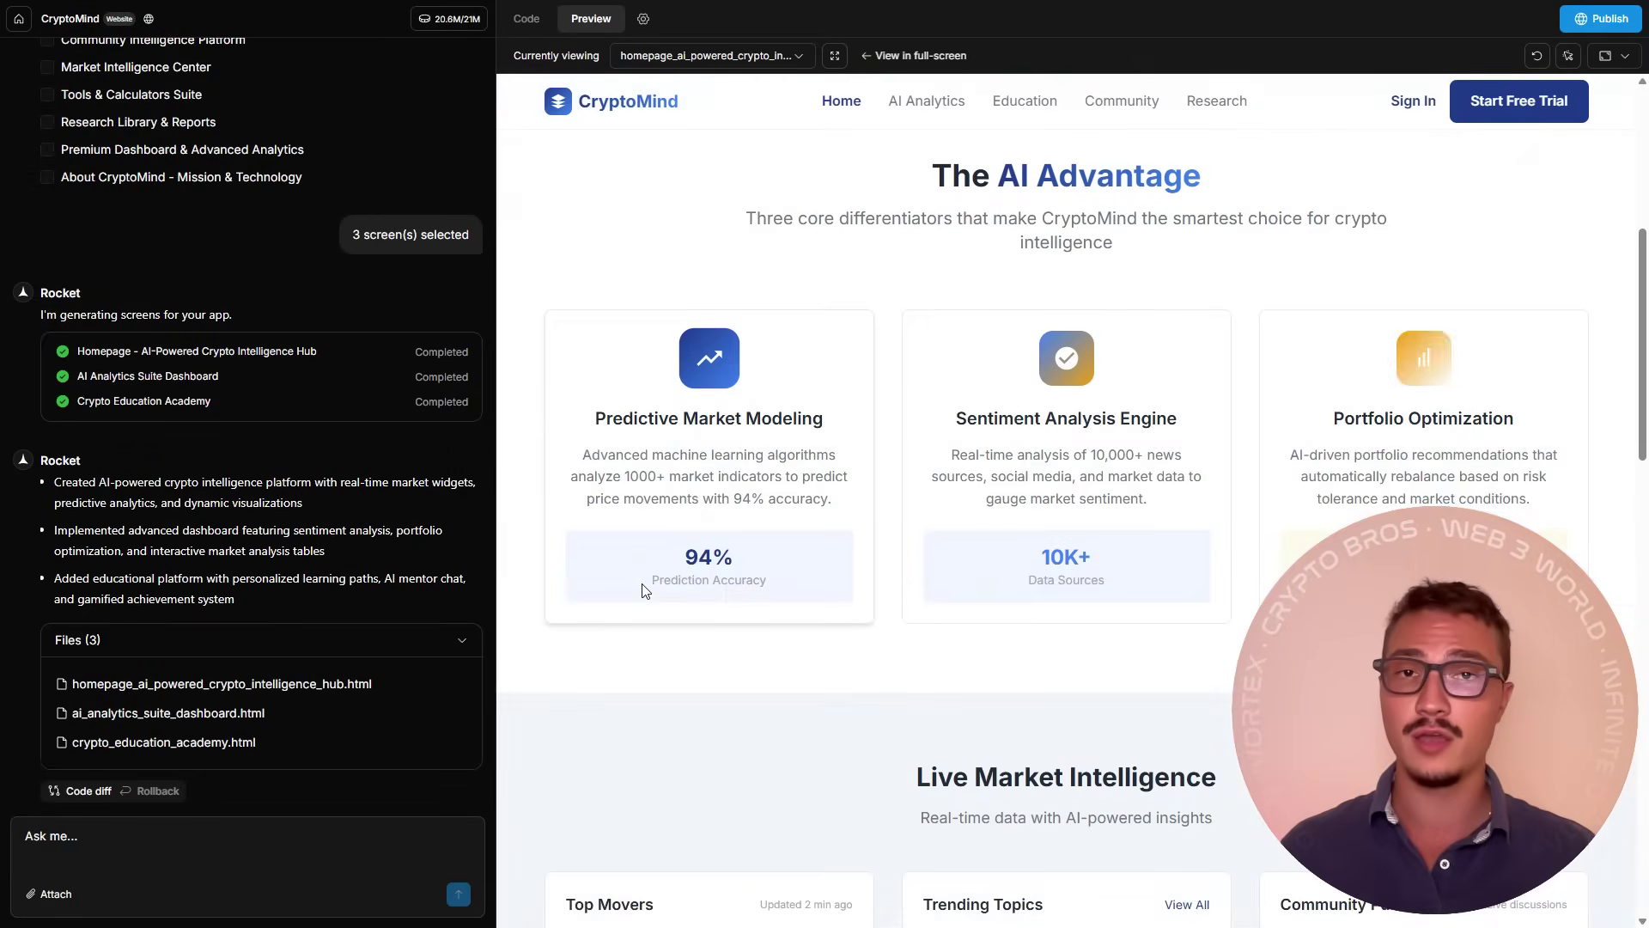
pyautogui.scroll(-10, 851, 619)
pyautogui.scroll(10, 850, 515)
# View the CryptoMind AI Analytics dashboard and Education academy pages
pyautogui.click(926, 100)
pyautogui.scroll(-5, 902, 515)
pyautogui.scroll(5, 902, 516)
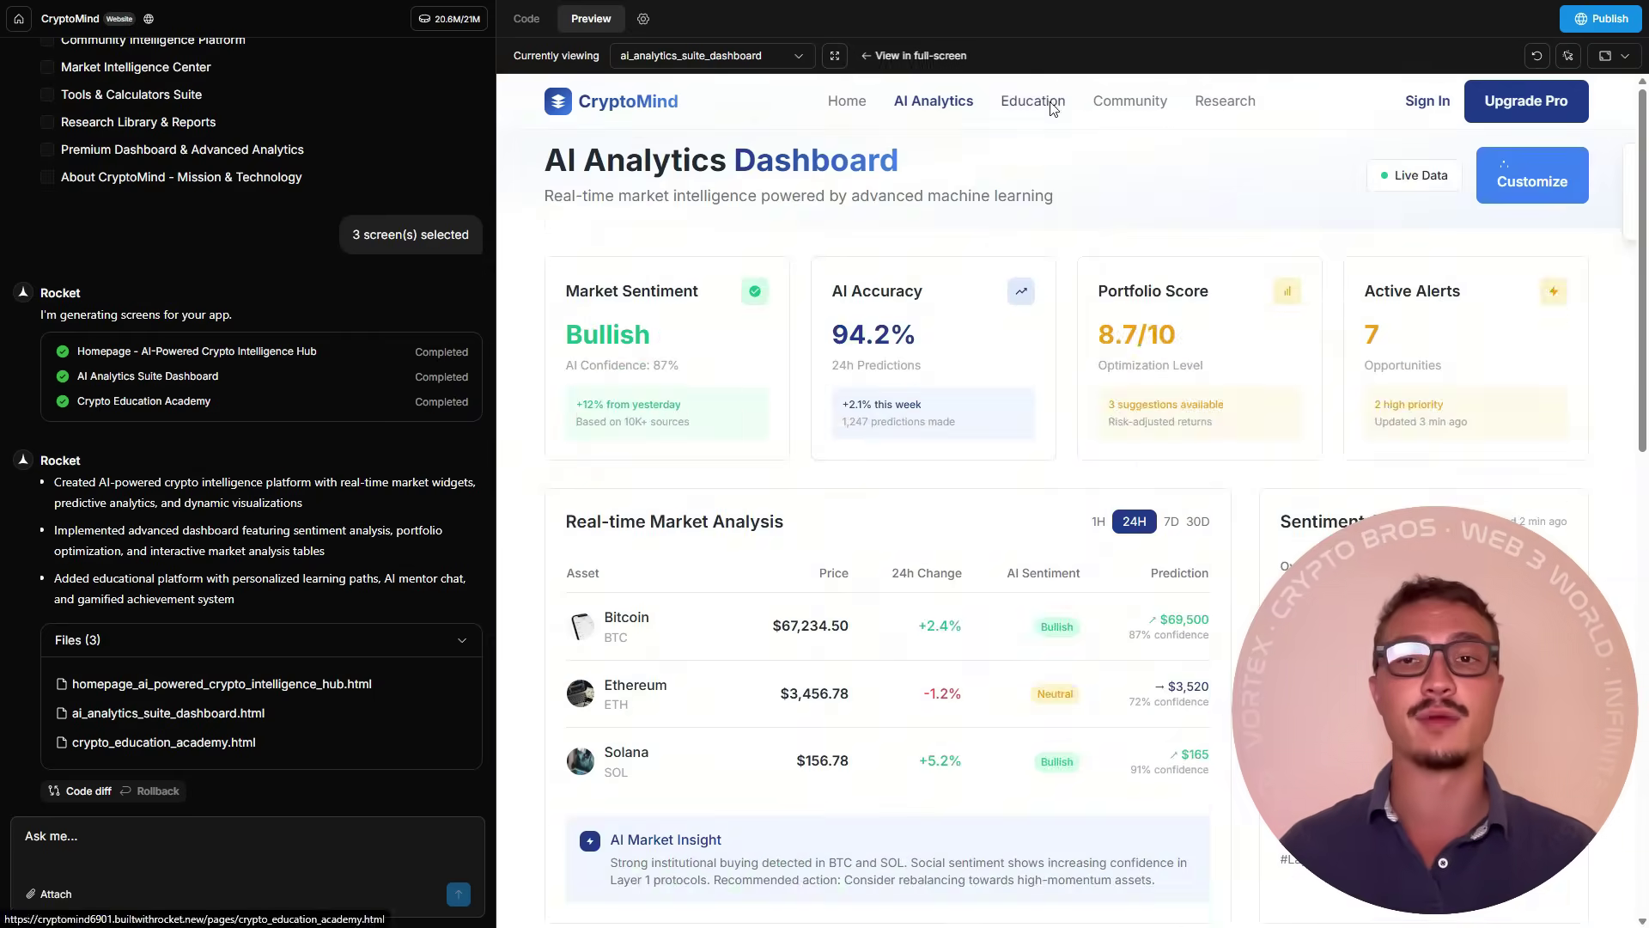
pyautogui.click(1025, 100)
pyautogui.scroll(-8, 717, 387)
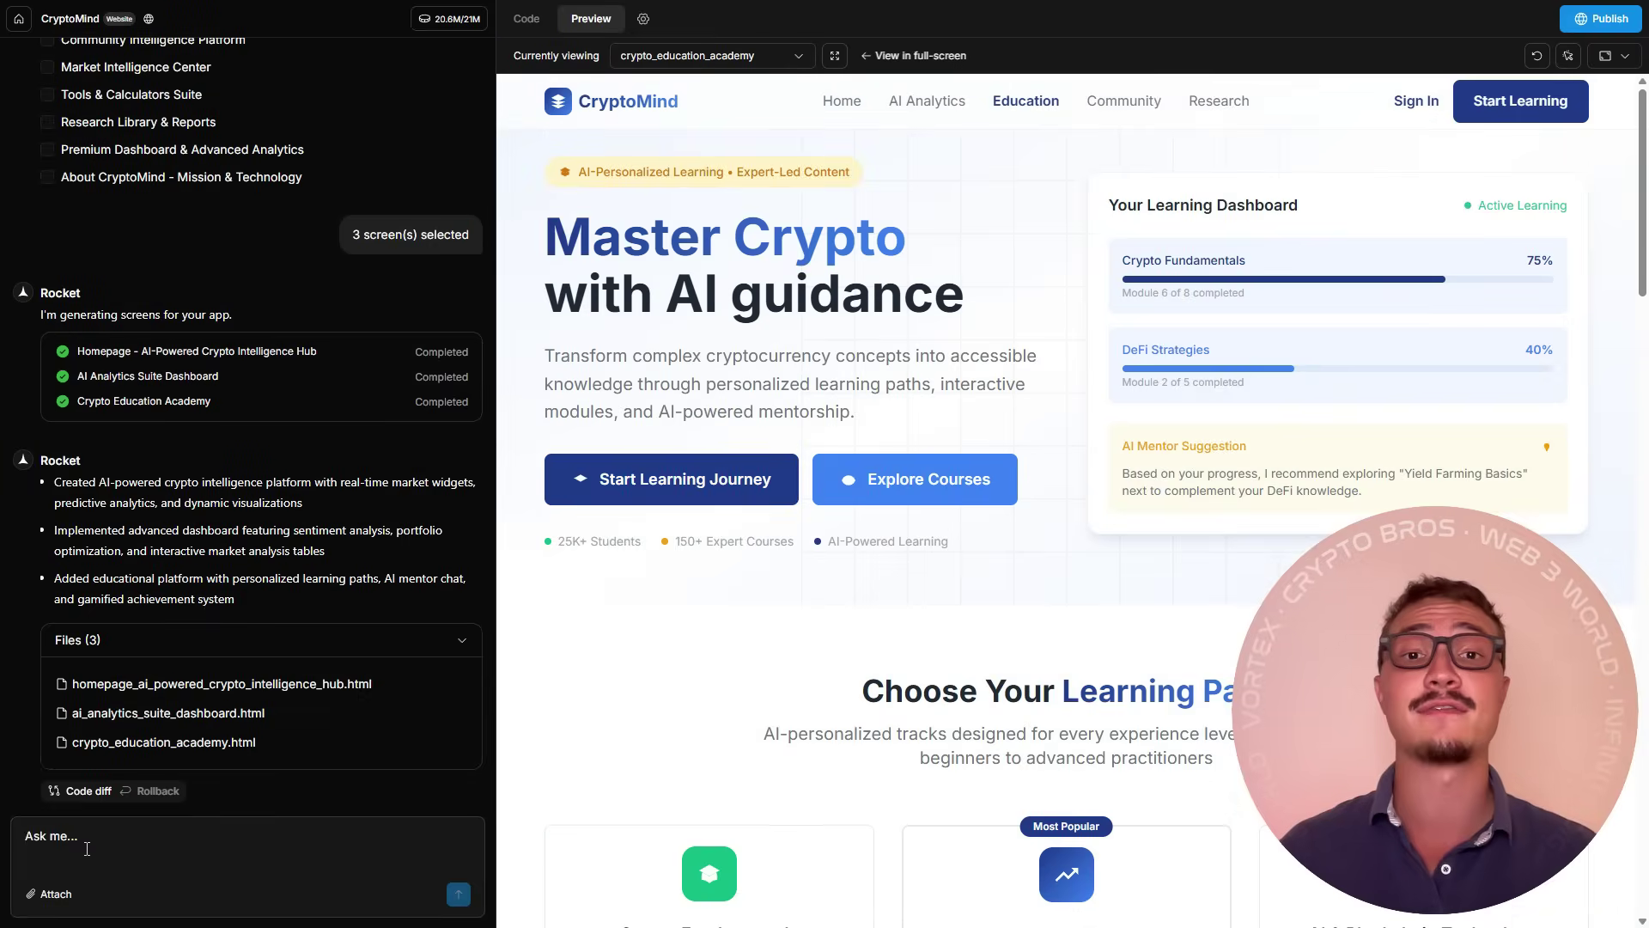